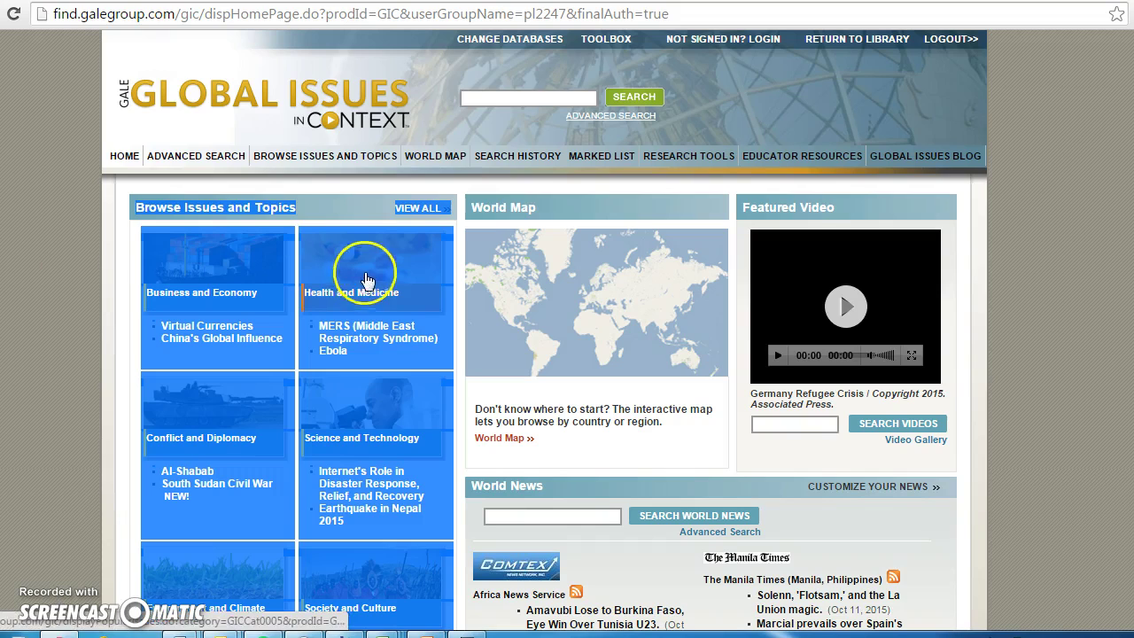
# Browse the issues and topics by region and open the Middle East page
pyautogui.click(347, 156)
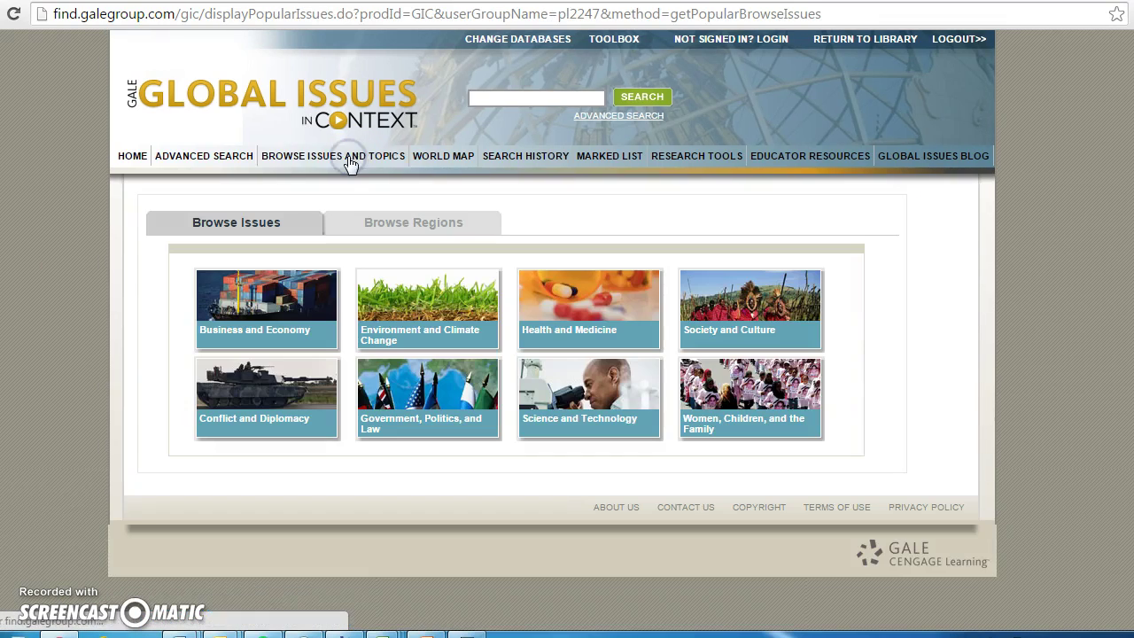
pyautogui.click(384, 223)
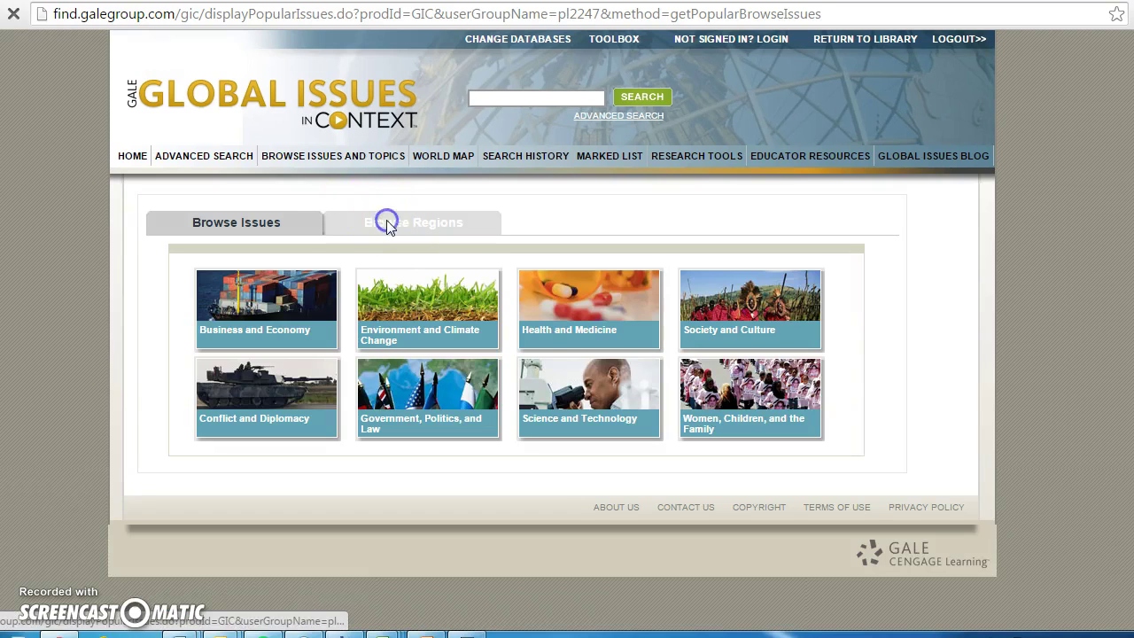
pyautogui.click(778, 327)
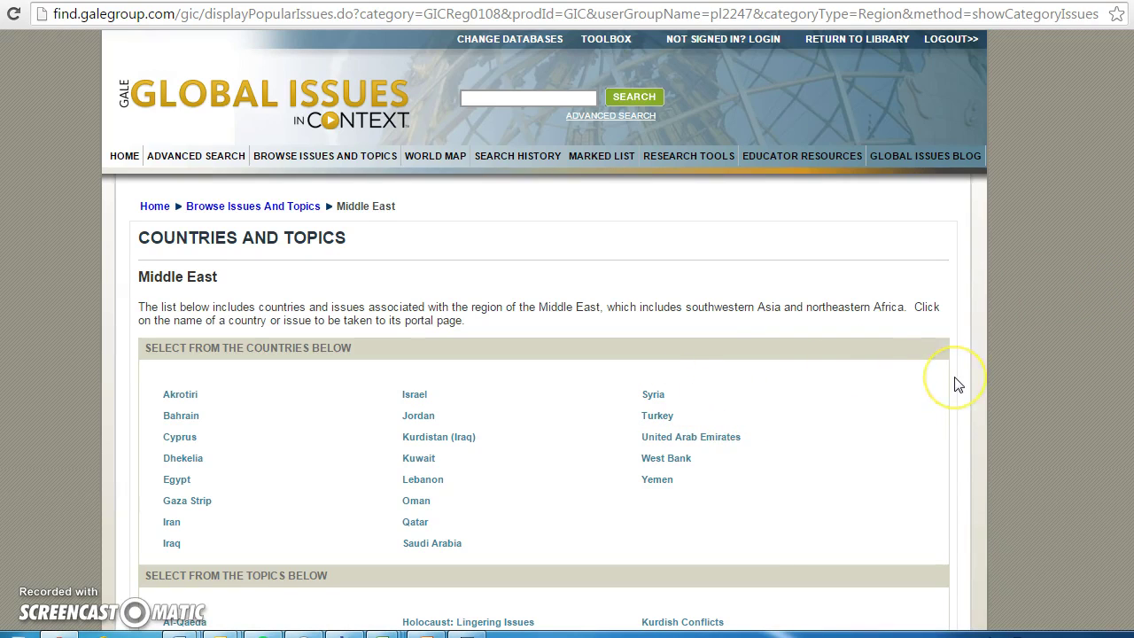
# Look through the Middle East countries and topics and open the Syria portal
pyautogui.scroll(-2, 956, 385)
pyautogui.scroll(-3, 957, 385)
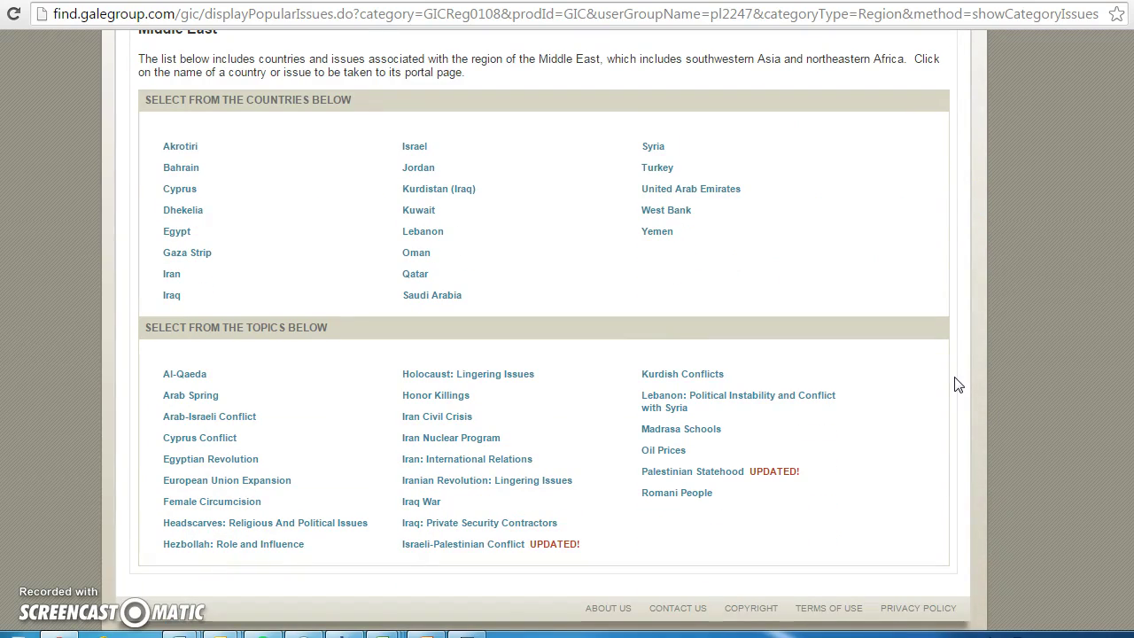
pyautogui.scroll(1, 957, 385)
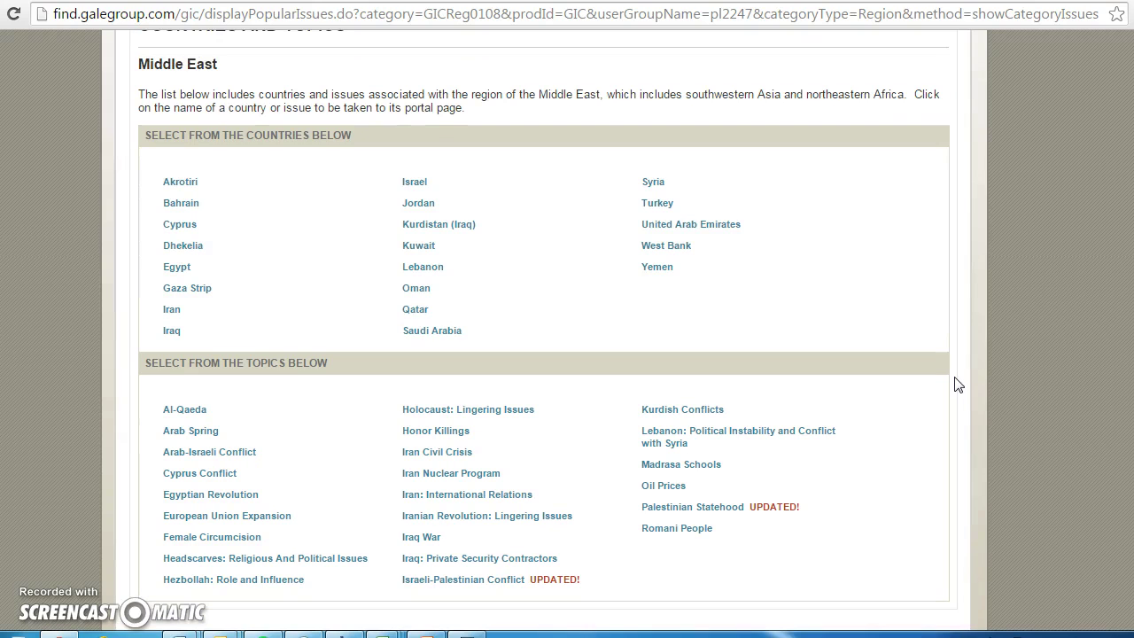
pyautogui.scroll(3, 958, 385)
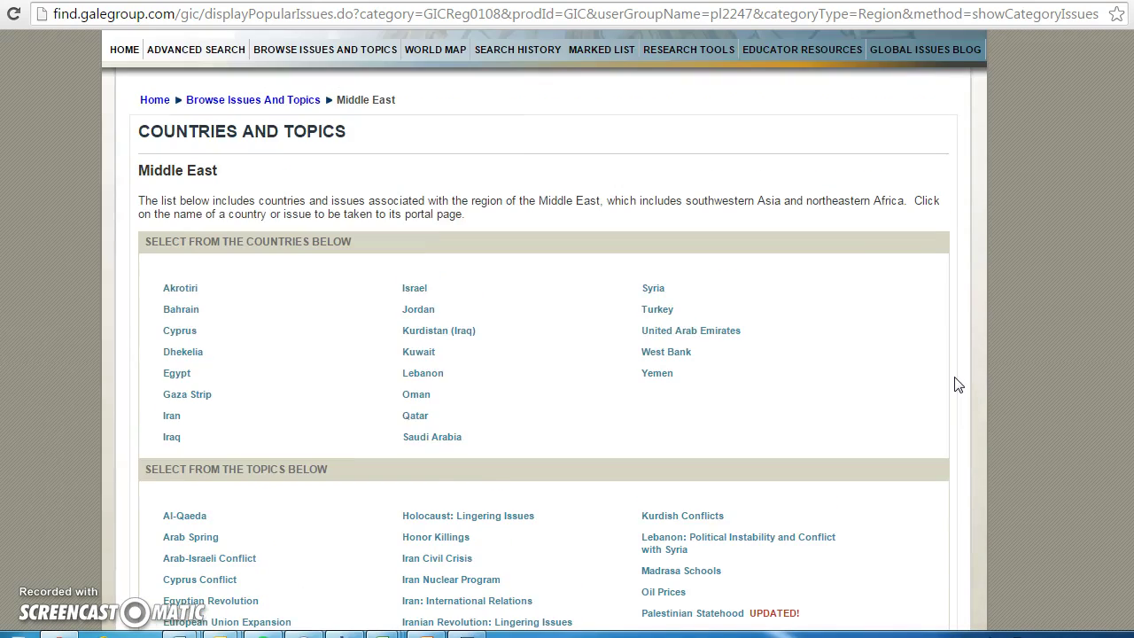
pyautogui.click(653, 291)
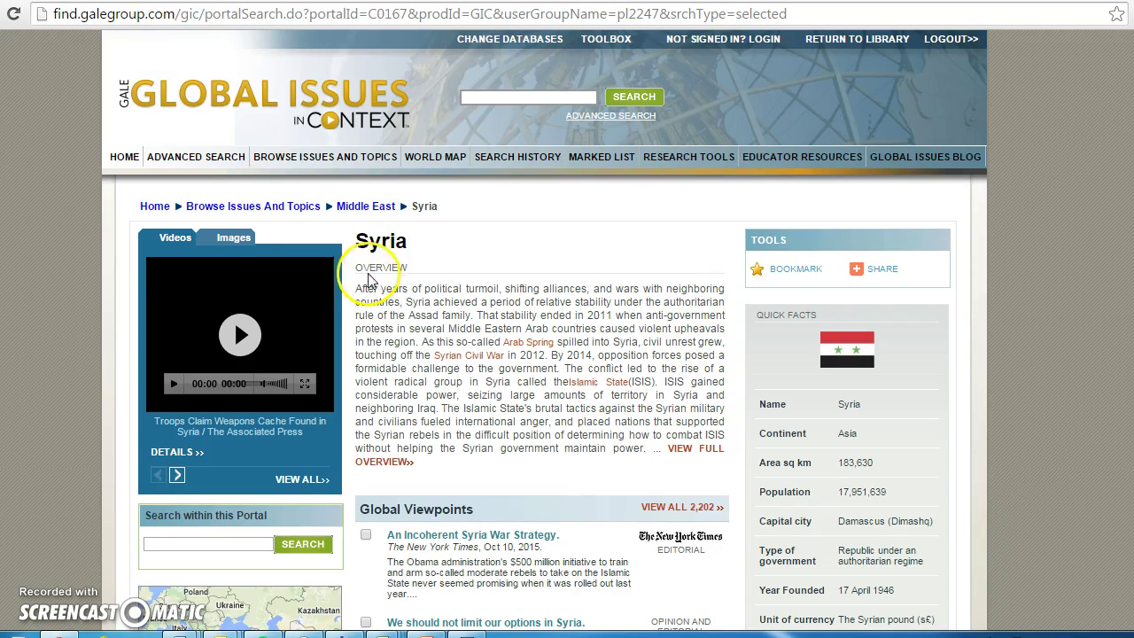
# Enter "refugee crisis" in quotation marks as the term for searching within the Syria portal
pyautogui.moveTo(360, 246); pyautogui.dragTo(436, 277)
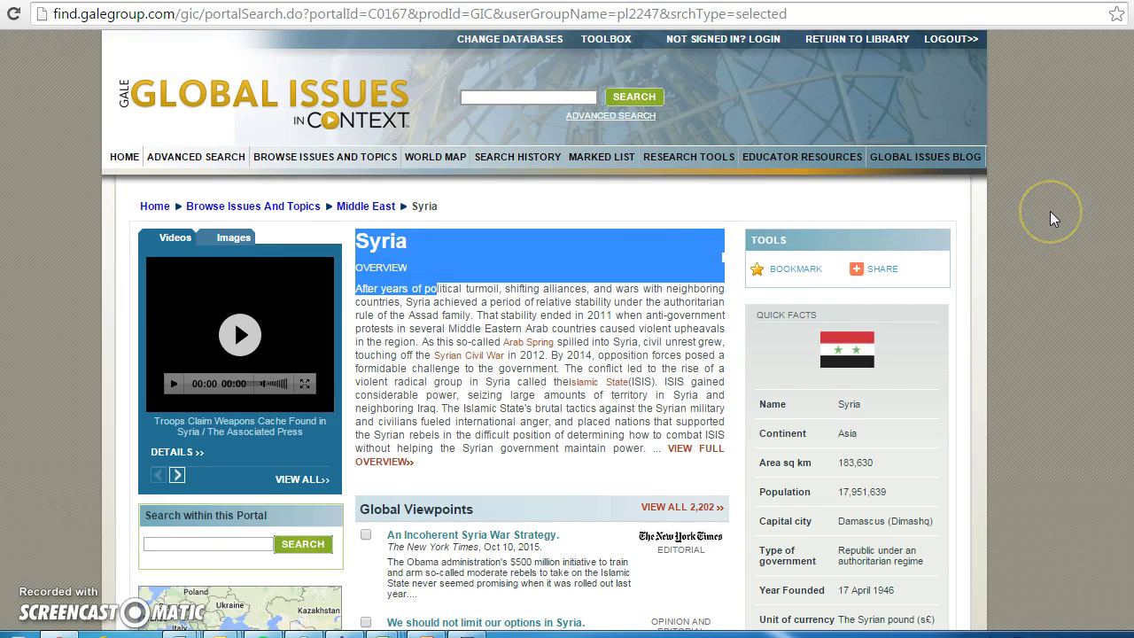
pyautogui.scroll(-2, 1050, 211)
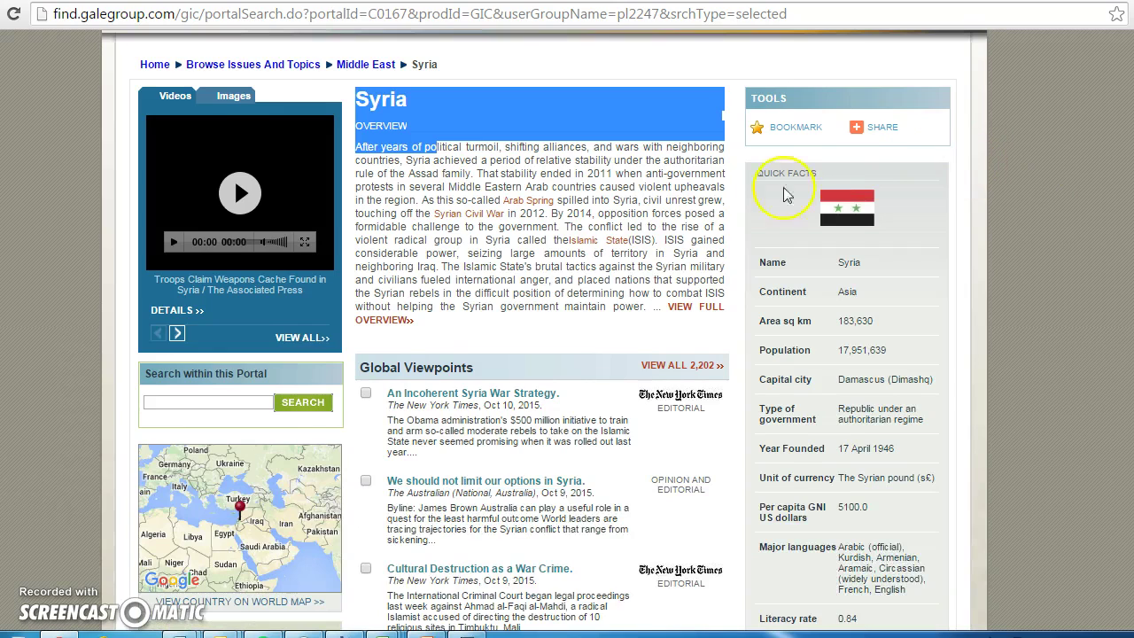
pyautogui.click(243, 396)
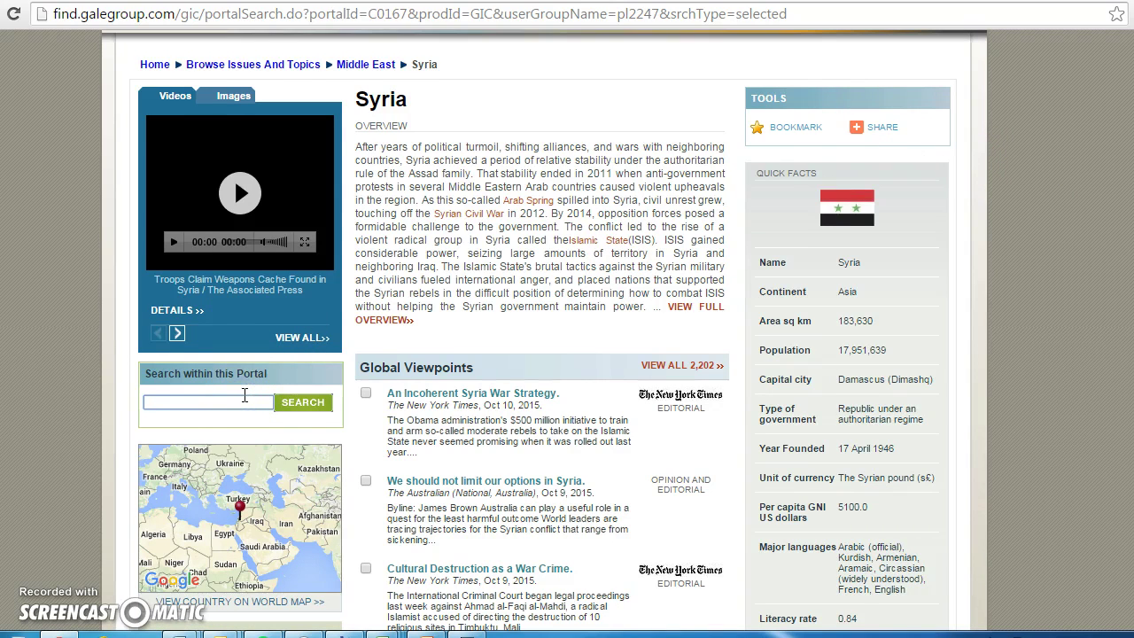
pyautogui.write('refugee crisis"')
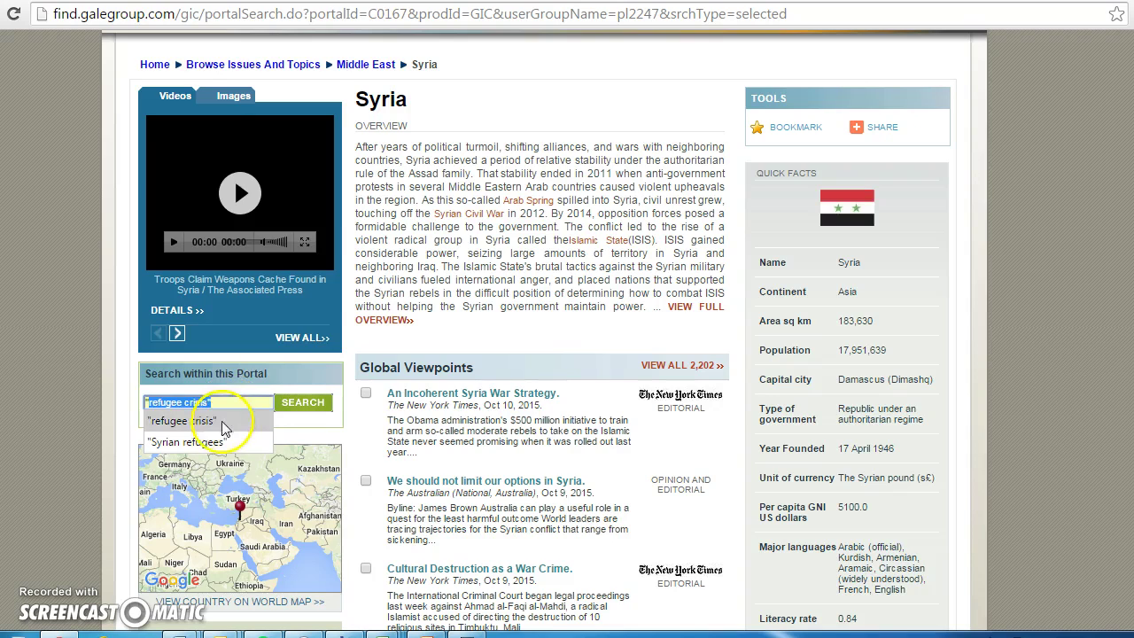
pyautogui.click(217, 421)
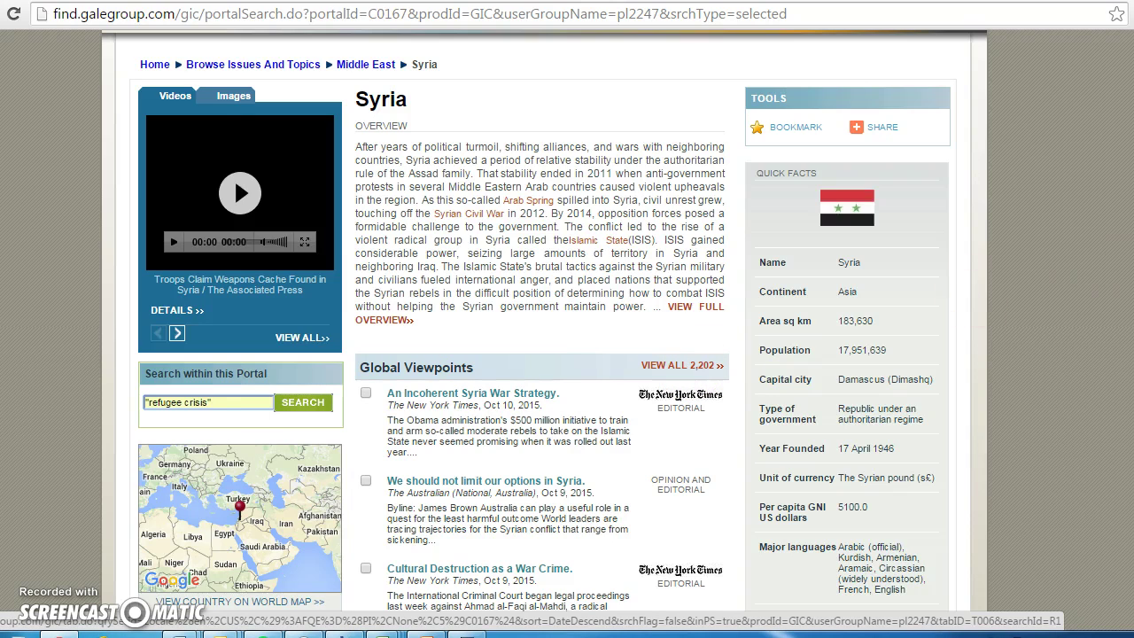
pyautogui.press('Down')
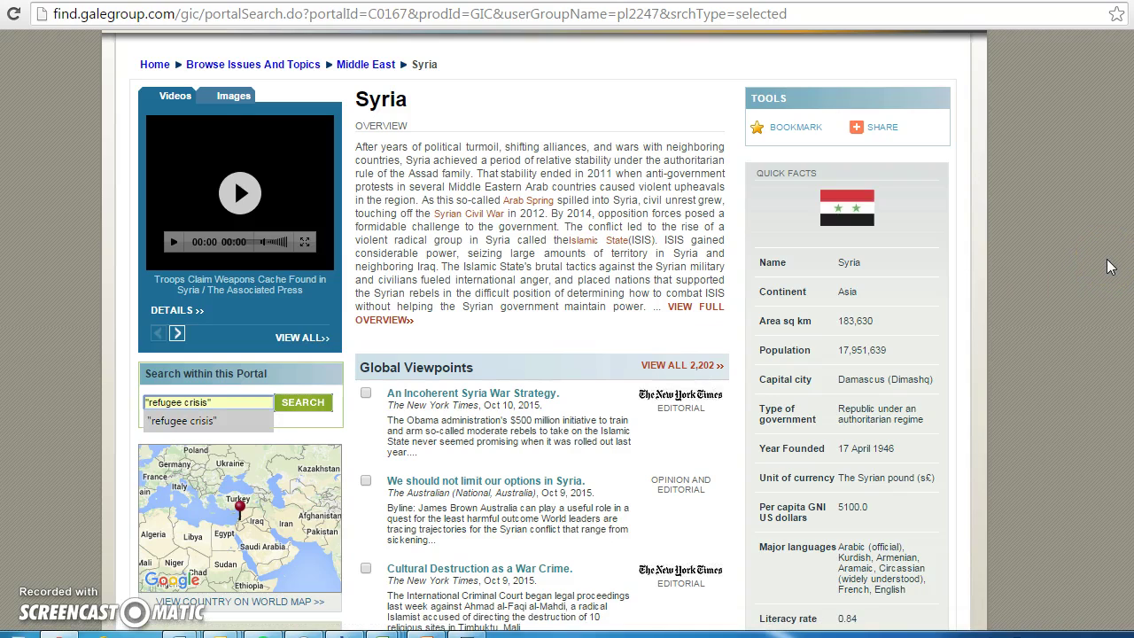
pyautogui.click(1075, 281)
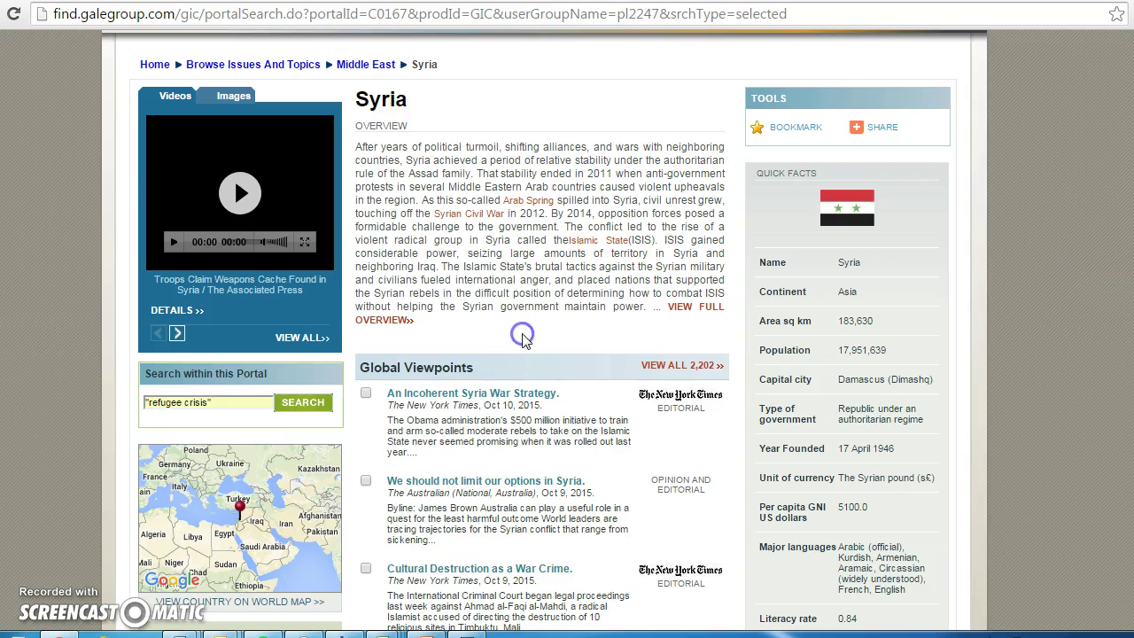
# Examine the Global Viewpoints, Reference and Statistics sections of the Syria portal
pyautogui.scroll(-2, 512, 344)
pyautogui.scroll(-2, 522, 333)
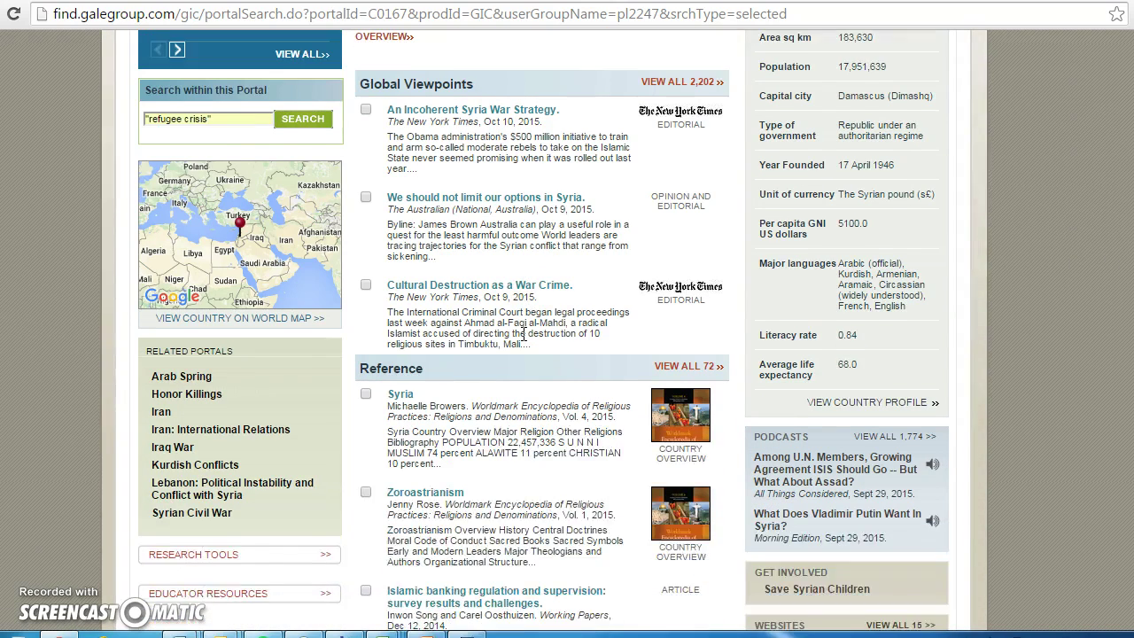
pyautogui.click(498, 356)
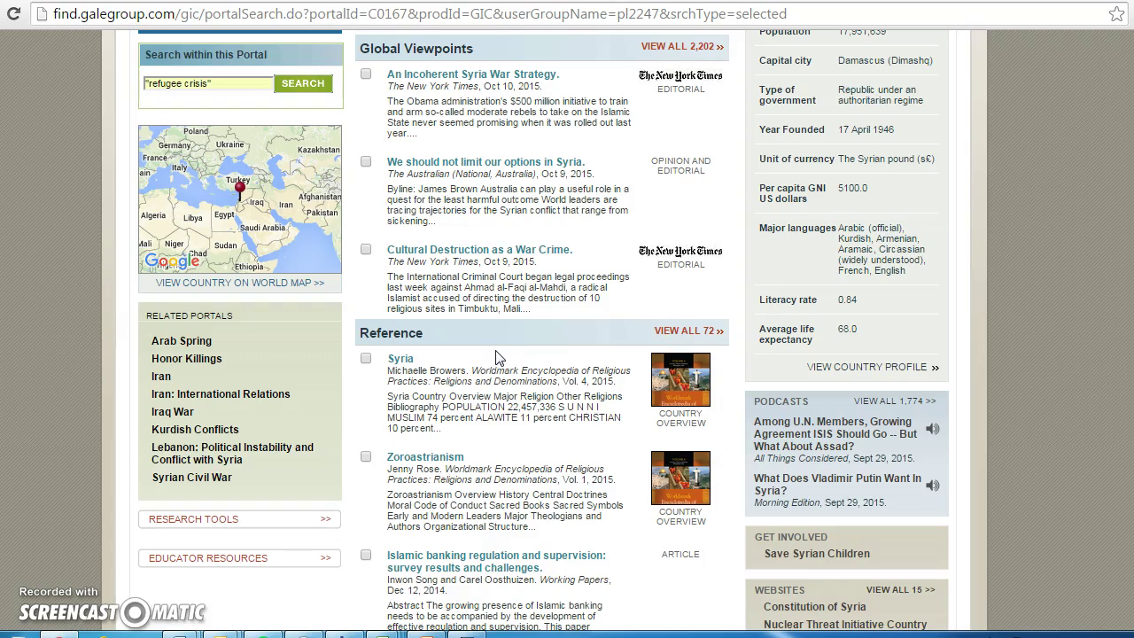
pyautogui.scroll(4, 496, 356)
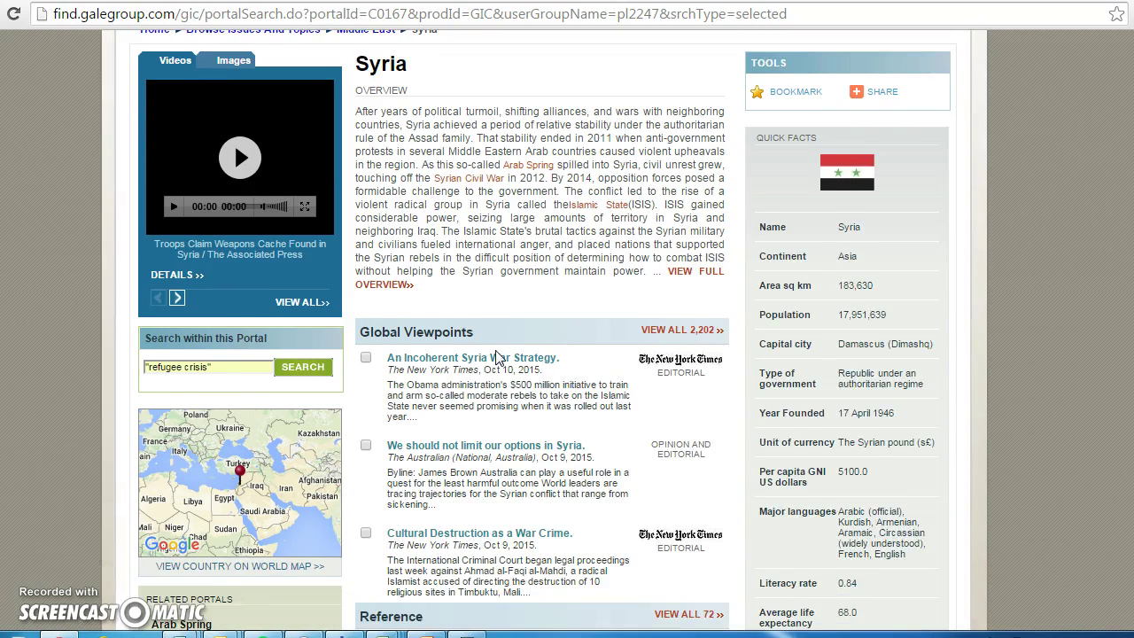
pyautogui.scroll(-4, 495, 357)
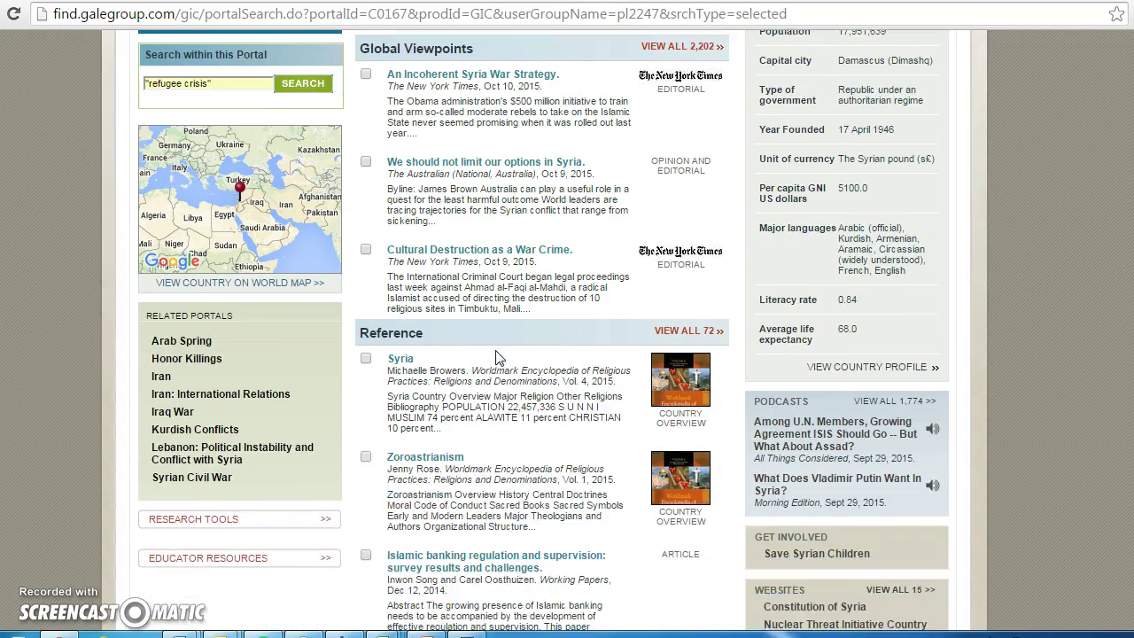
pyautogui.scroll(-3, 496, 356)
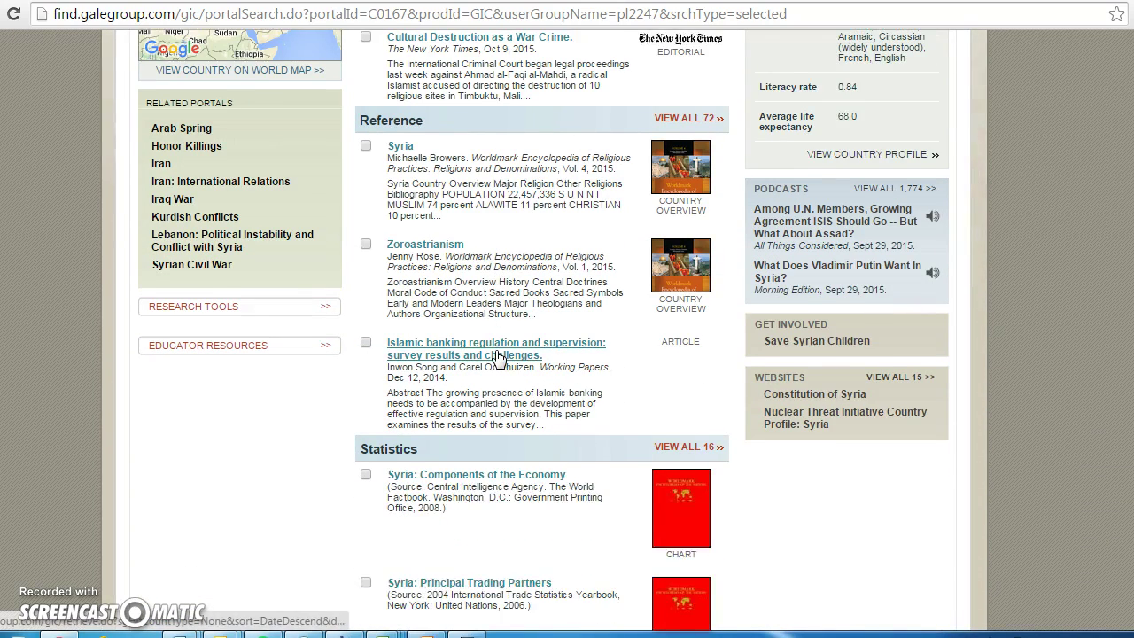
pyautogui.scroll(-2, 496, 356)
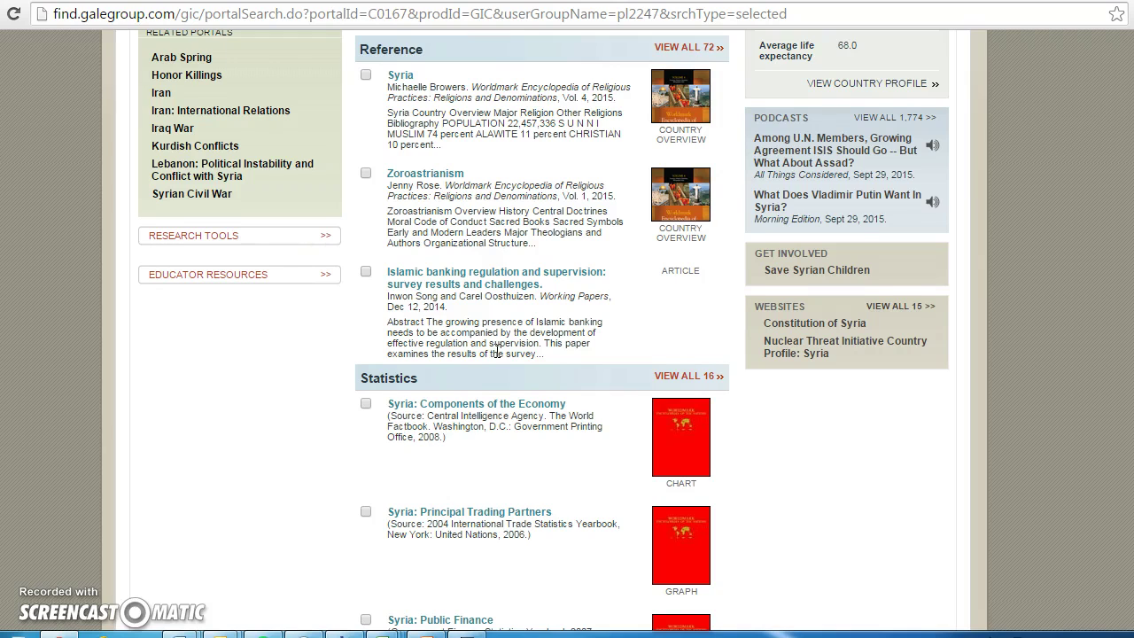
pyautogui.scroll(-4, 496, 352)
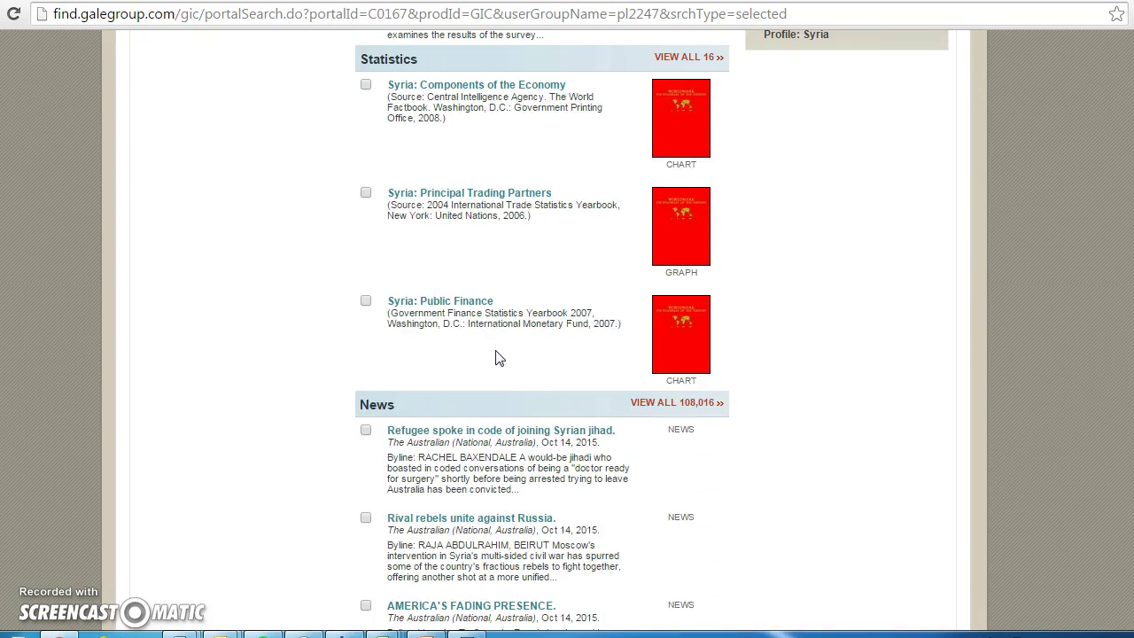
# Examine the News, Magazines and Academic Journals sections of the Syria portal
pyautogui.scroll(-3, 497, 351)
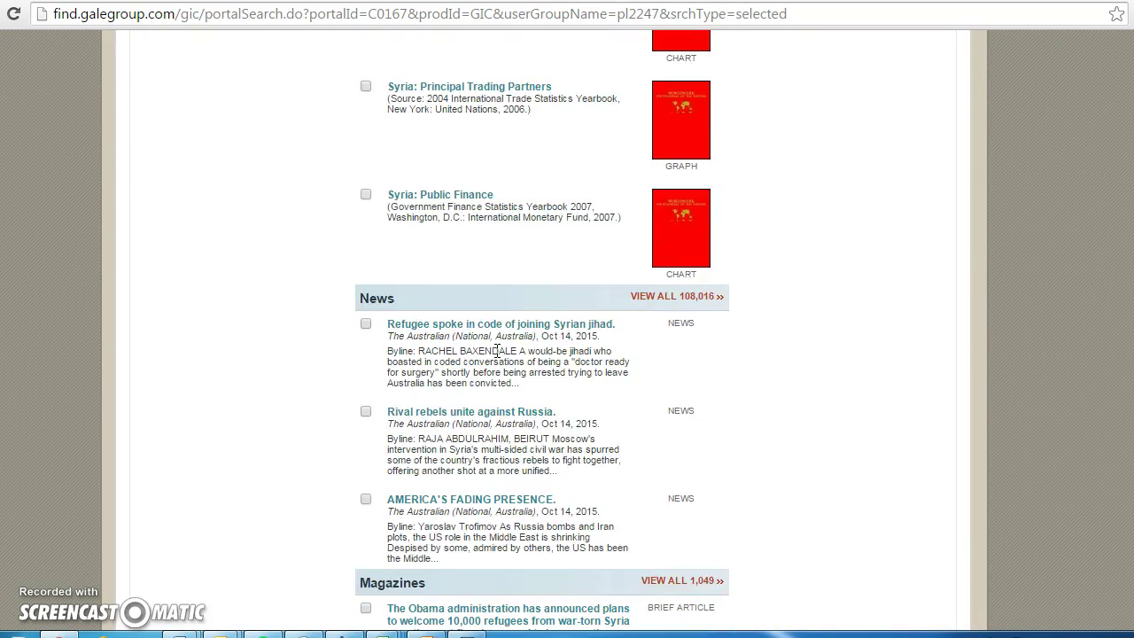
pyautogui.click(638, 300)
pyautogui.click(679, 380)
pyautogui.click(942, 379)
pyautogui.scroll(-2, 942, 381)
pyautogui.scroll(-1, 944, 387)
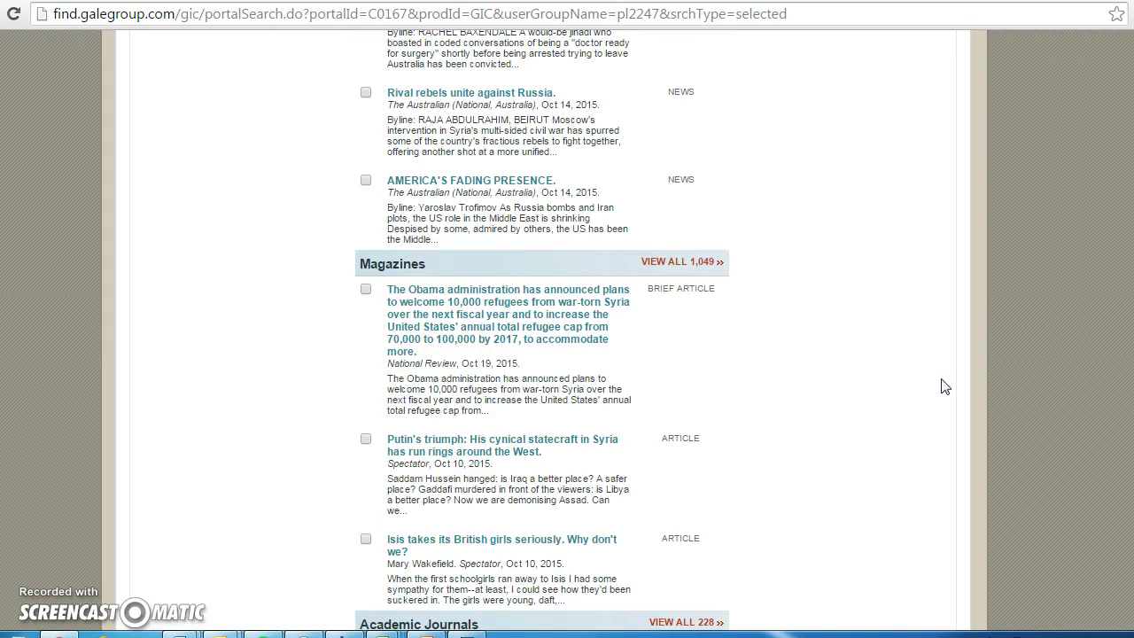
pyautogui.scroll(-3, 943, 386)
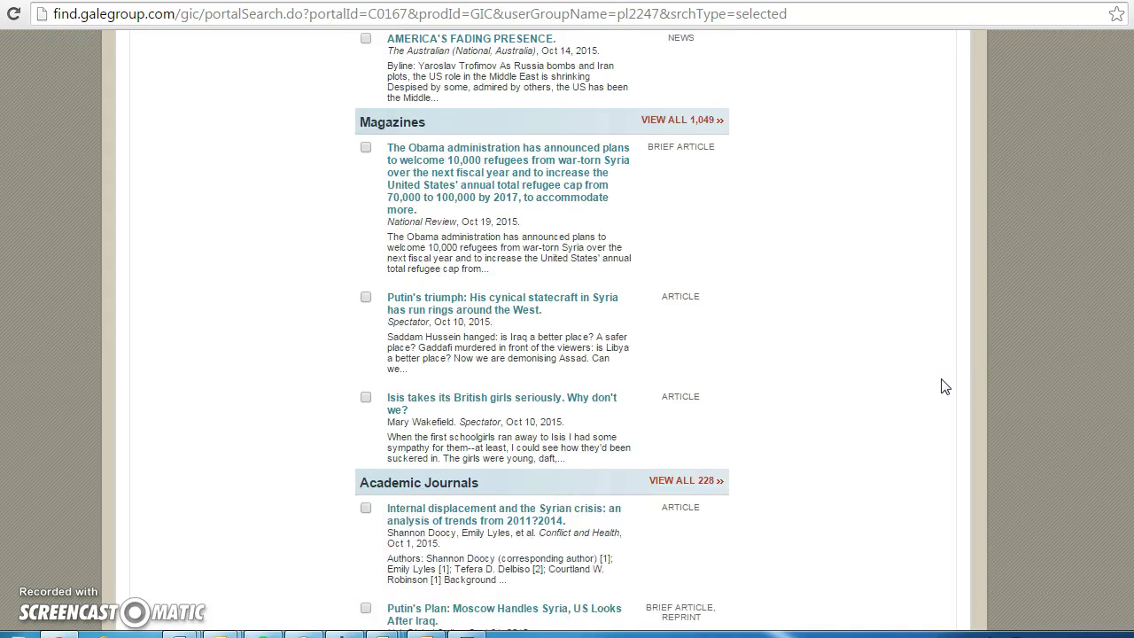
pyautogui.scroll(-1, 944, 386)
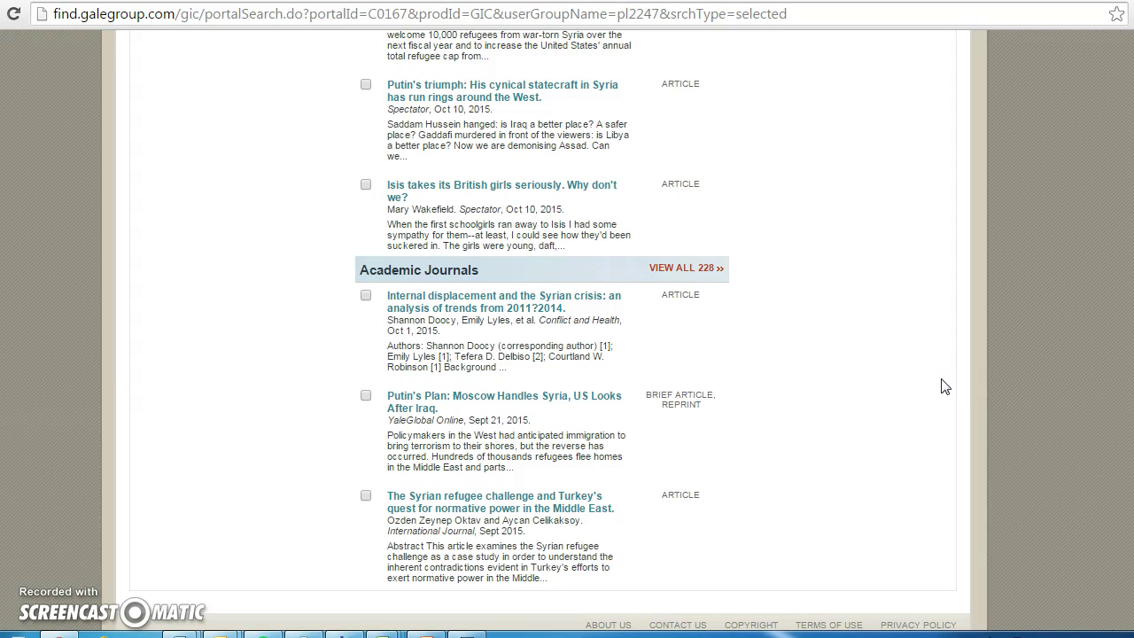
# Open the full list of Global Viewpoints results for Syria
pyautogui.scroll(4, 944, 386)
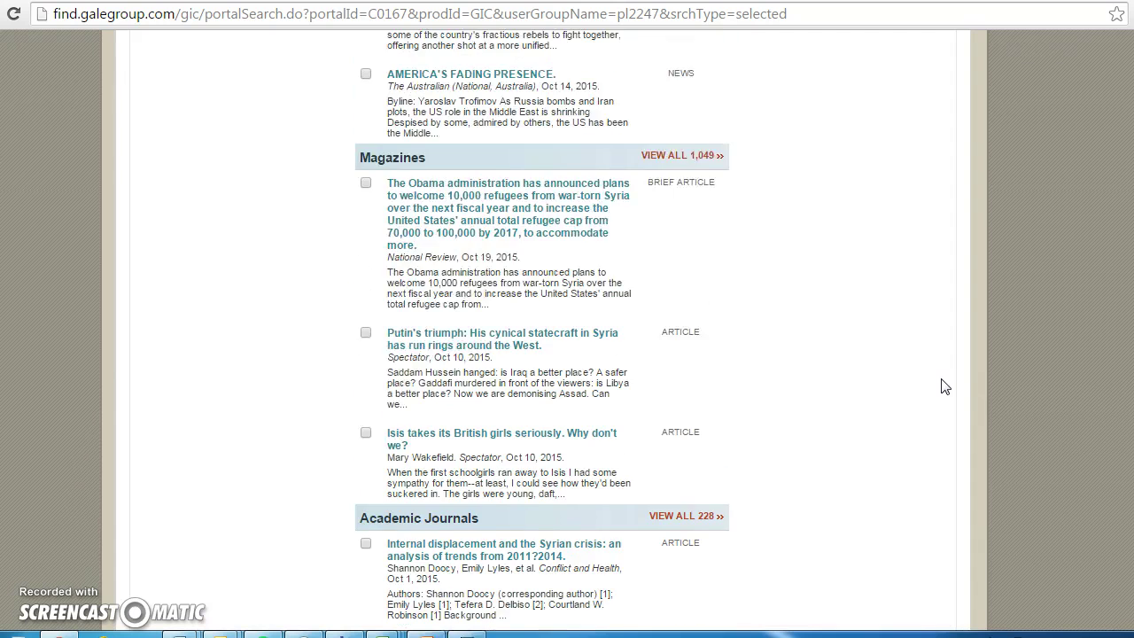
pyautogui.scroll(4, 945, 386)
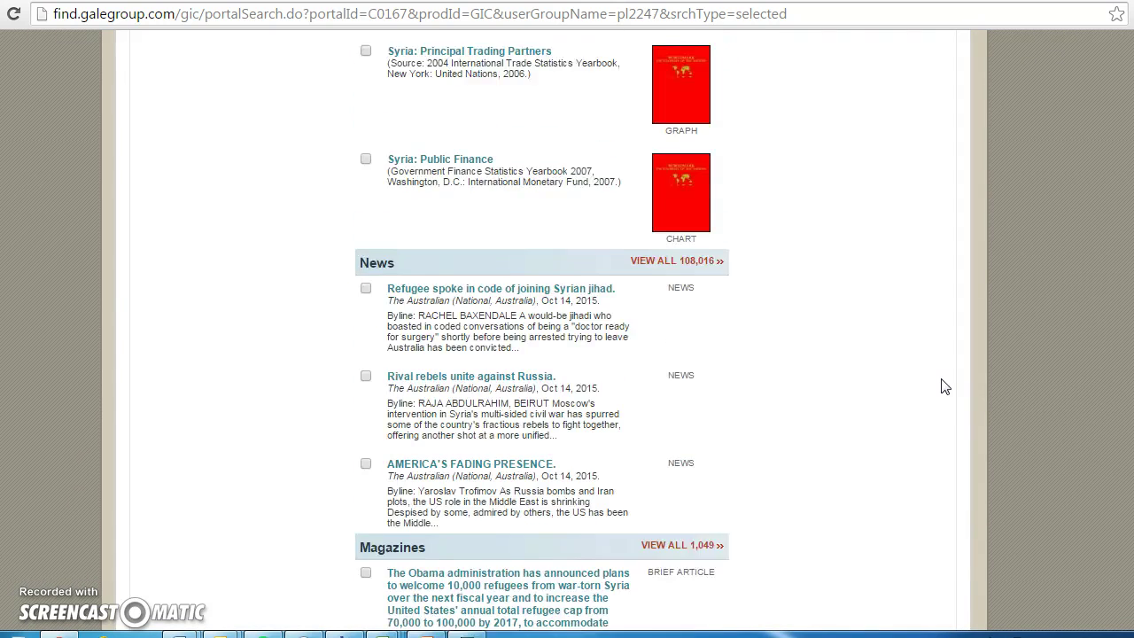
pyautogui.scroll(4, 944, 386)
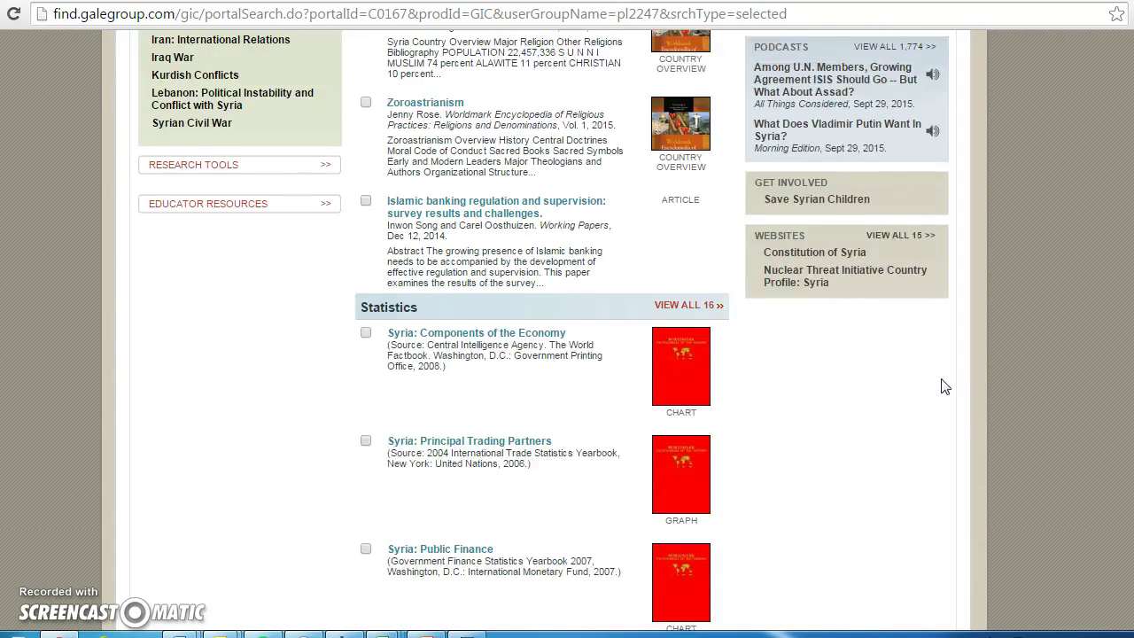
pyautogui.scroll(4, 945, 386)
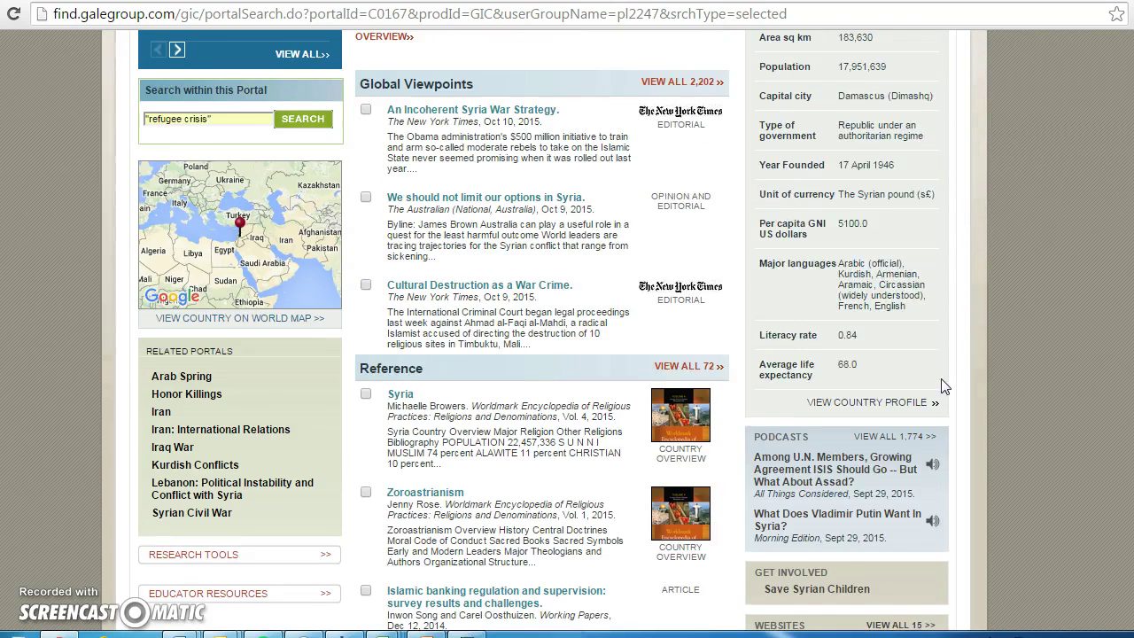
pyautogui.scroll(1, 945, 387)
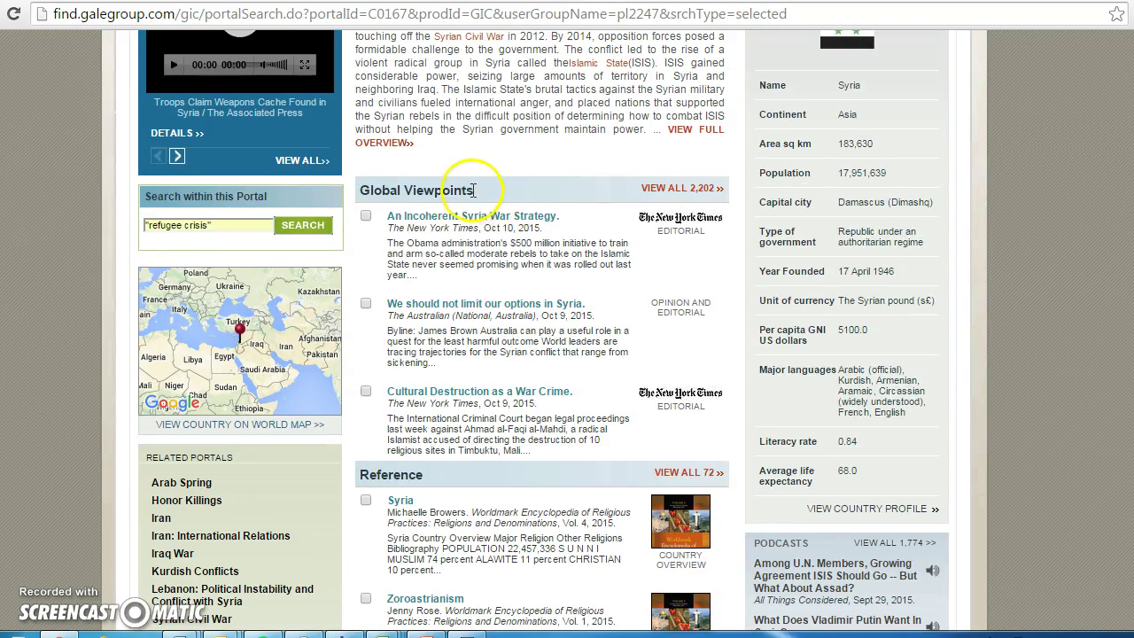
pyautogui.click(665, 189)
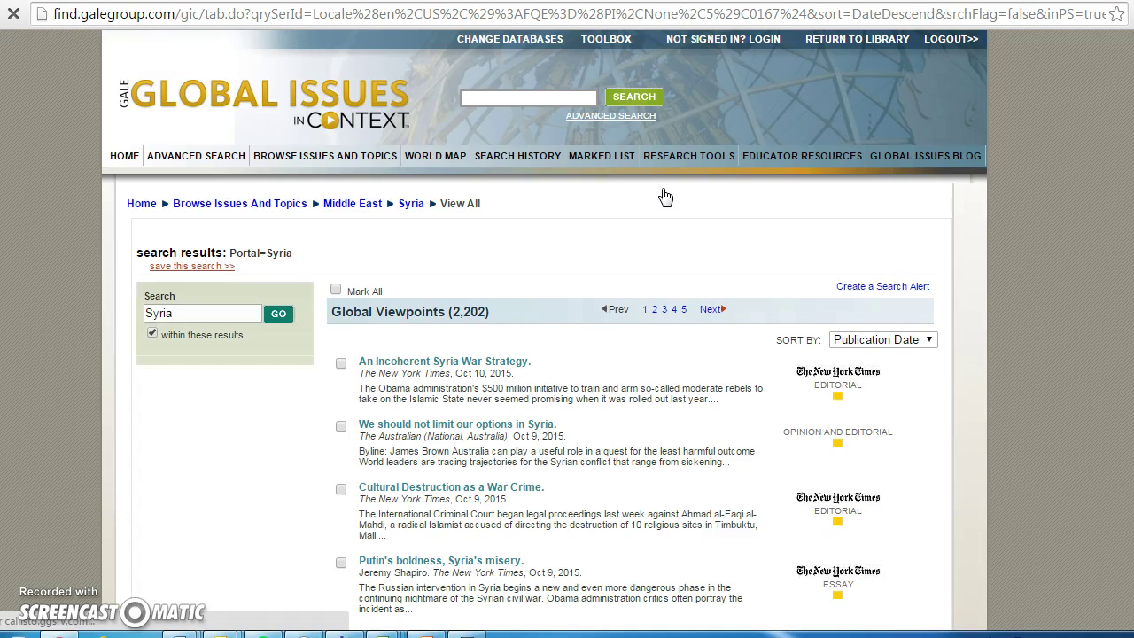
# Search within the Syria Global Viewpoints results for the exact phrase "refugee crisis"
pyautogui.click(160, 314)
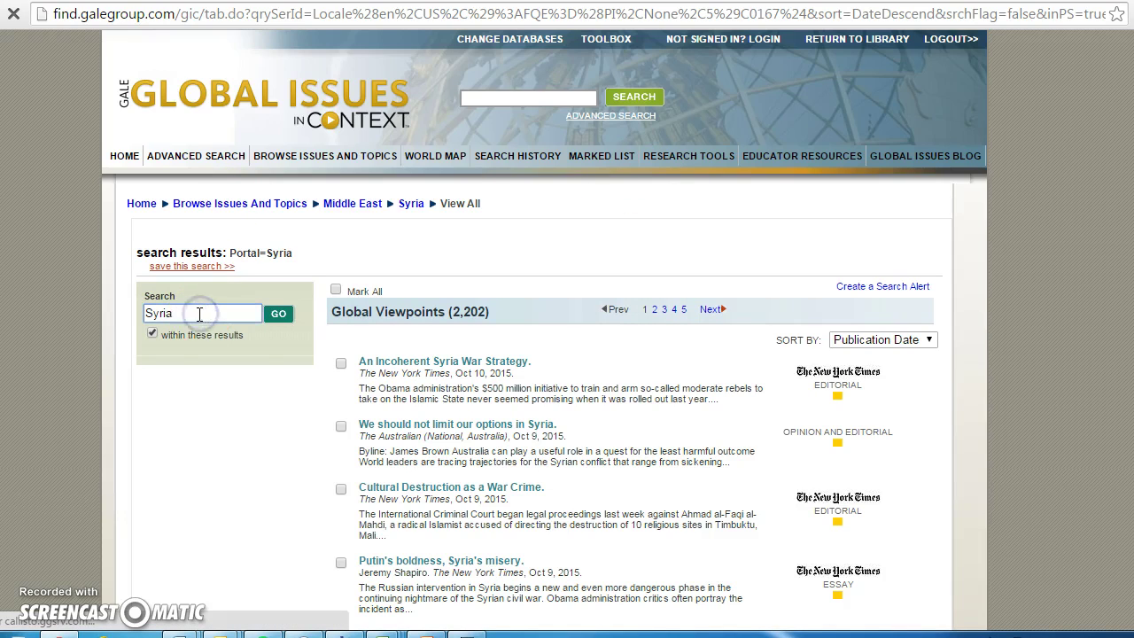
pyautogui.press('BackSpace')
pyautogui.press('BackSpace')
pyautogui.press('BackSpace')
pyautogui.press('BackSpace')
pyautogui.press('BackSpace')
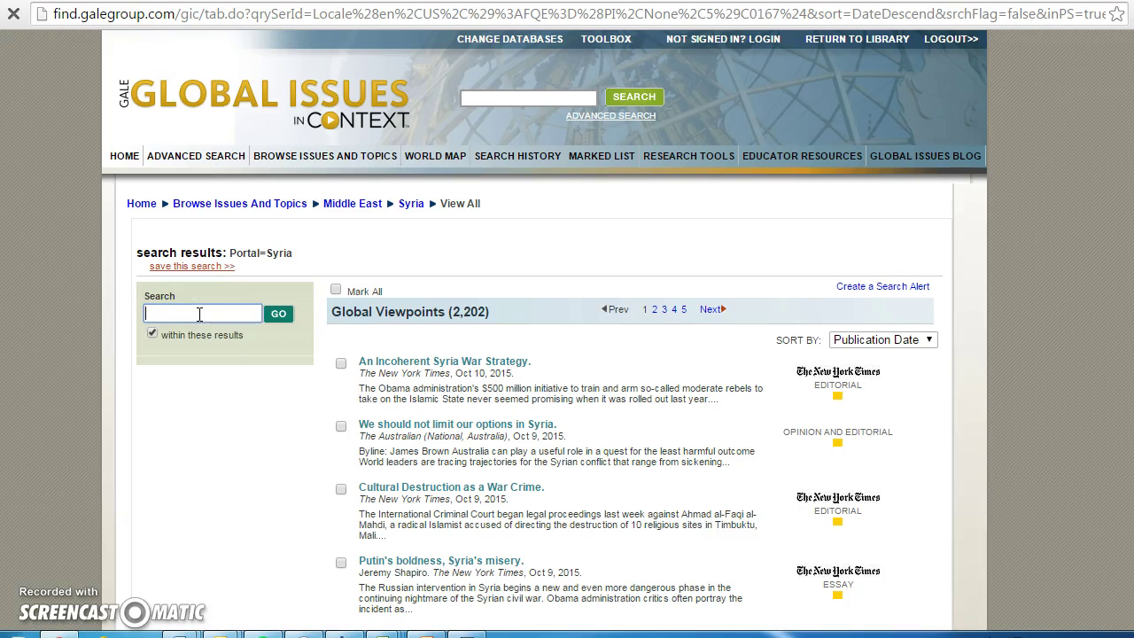
pyautogui.write('"ref')
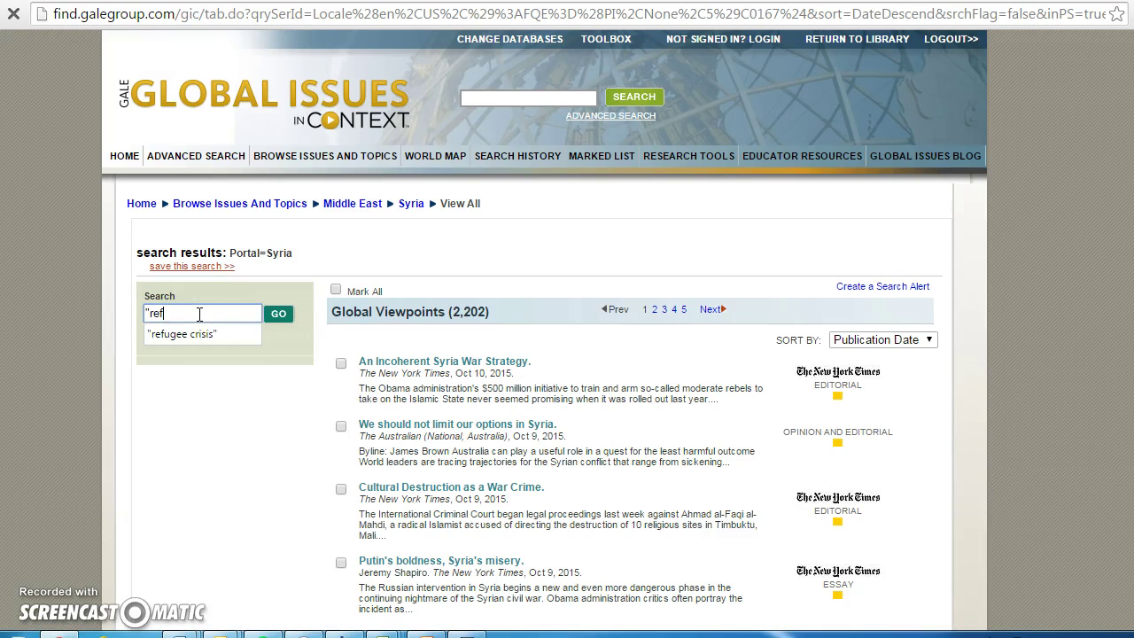
pyautogui.click(181, 334)
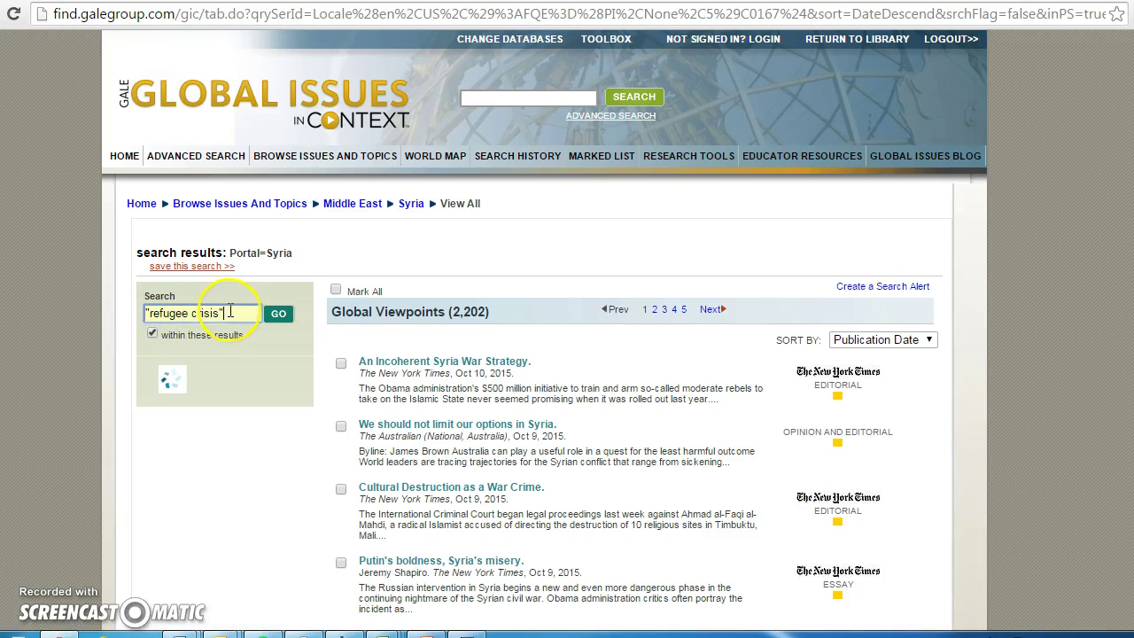
pyautogui.click(231, 312)
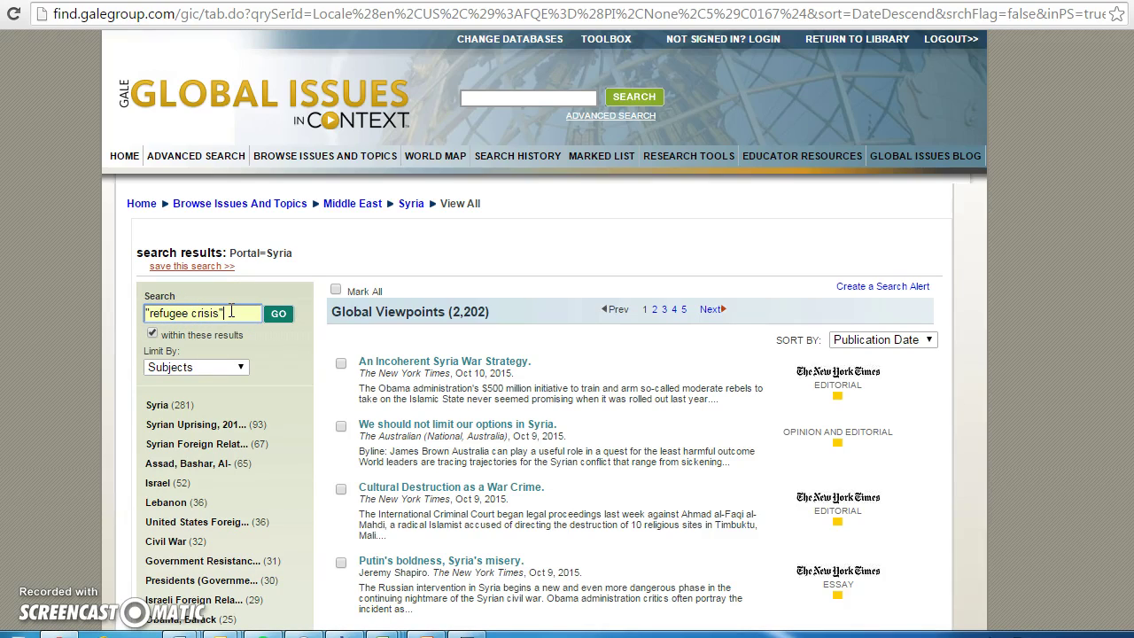
pyautogui.click(280, 314)
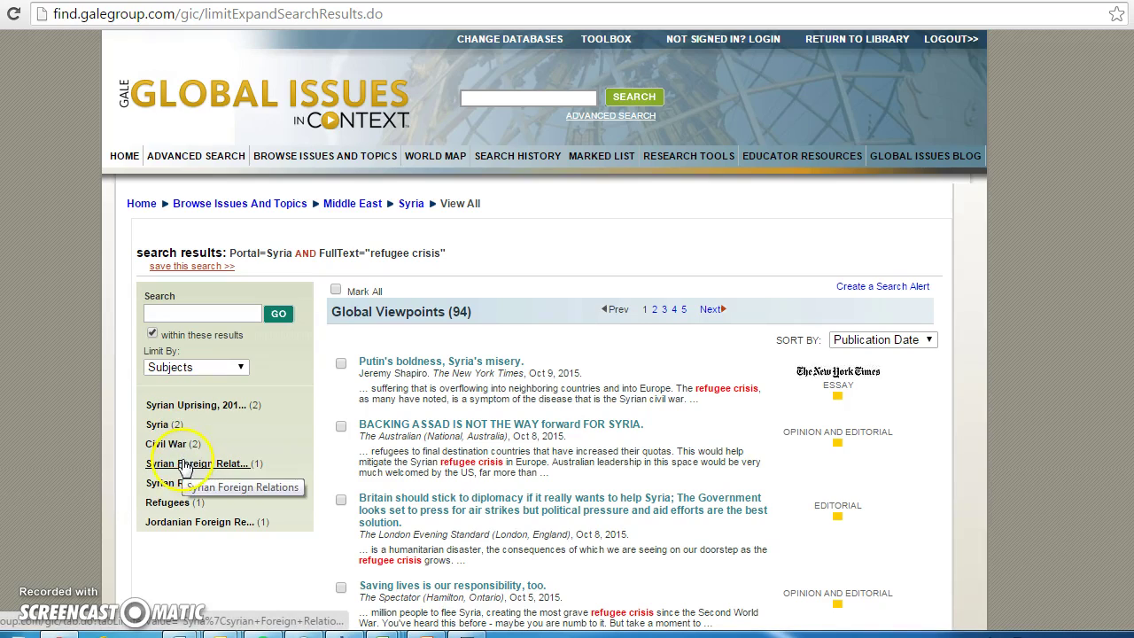
pyautogui.click(183, 511)
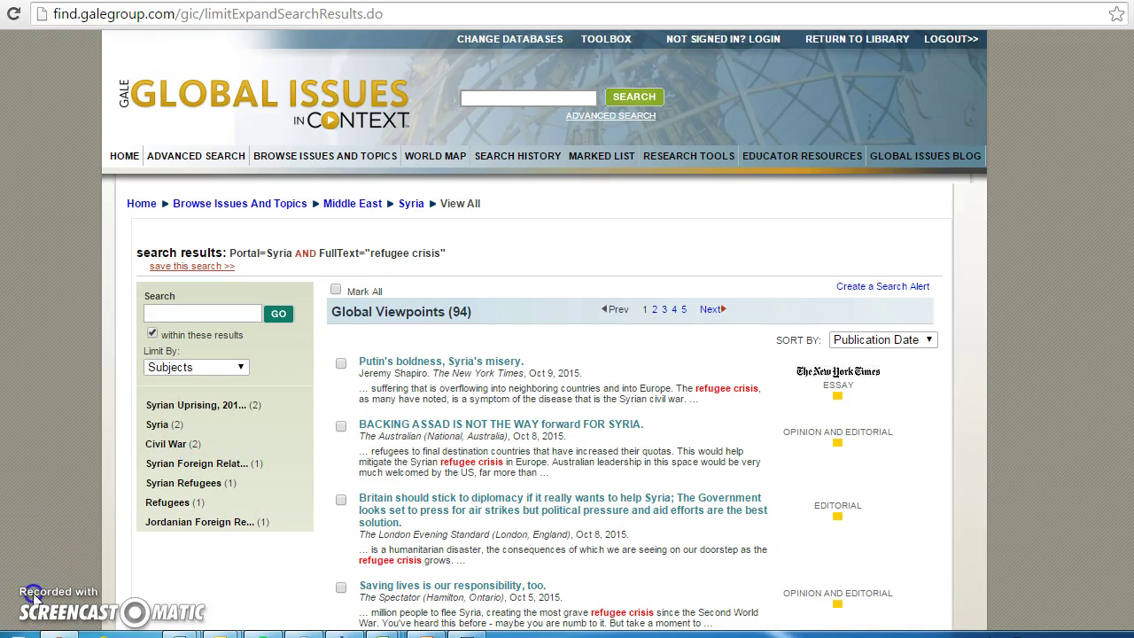
# Narrow the refugee crisis viewpoints further with the term Germany and look through the matching articles
pyautogui.click(198, 317)
pyautogui.write('Germany')
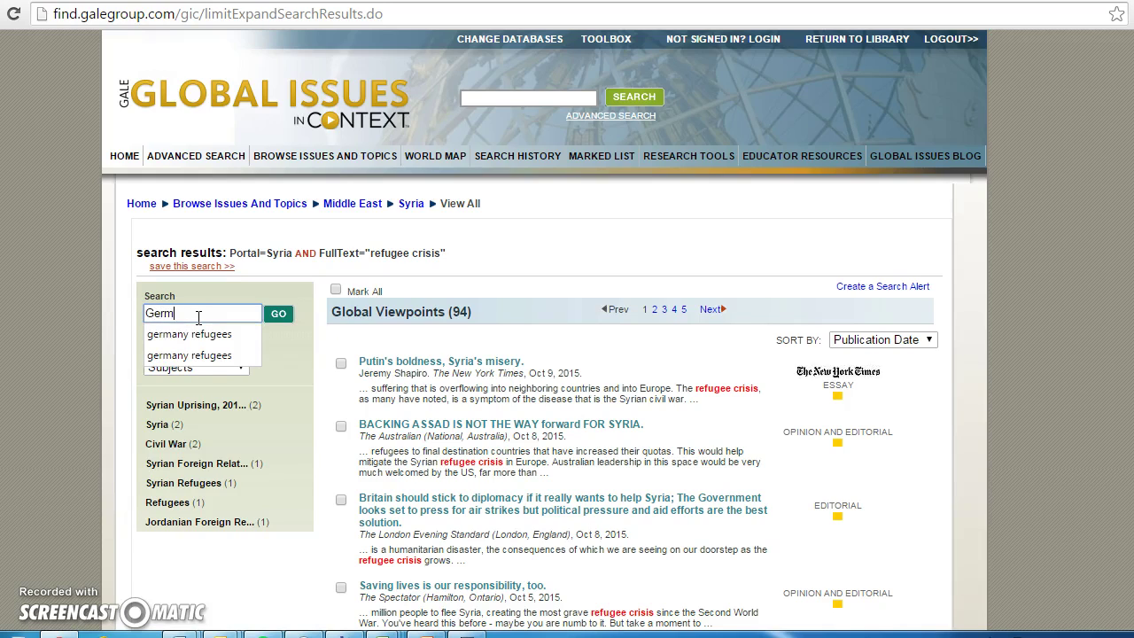
pyautogui.click(279, 315)
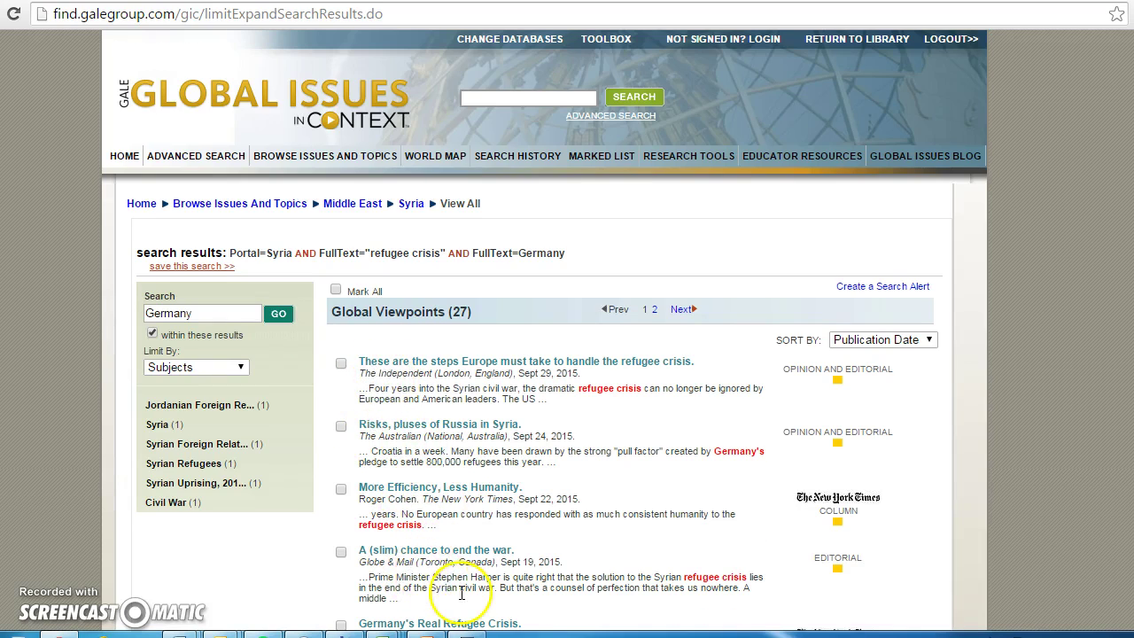
pyautogui.scroll(-3, 460, 594)
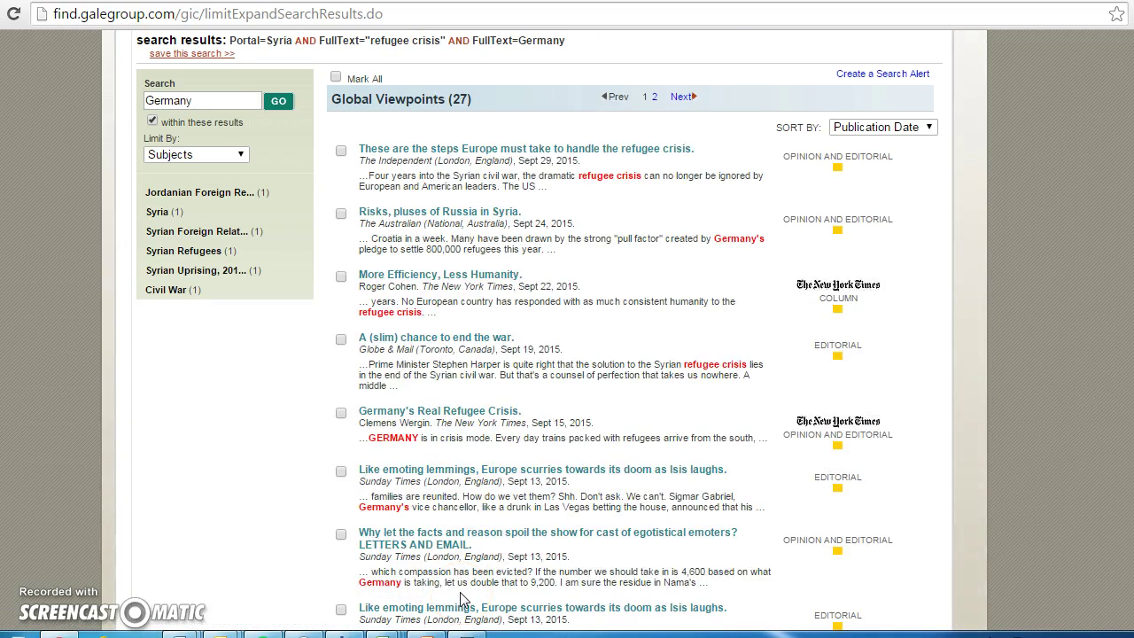
pyautogui.scroll(3, 461, 600)
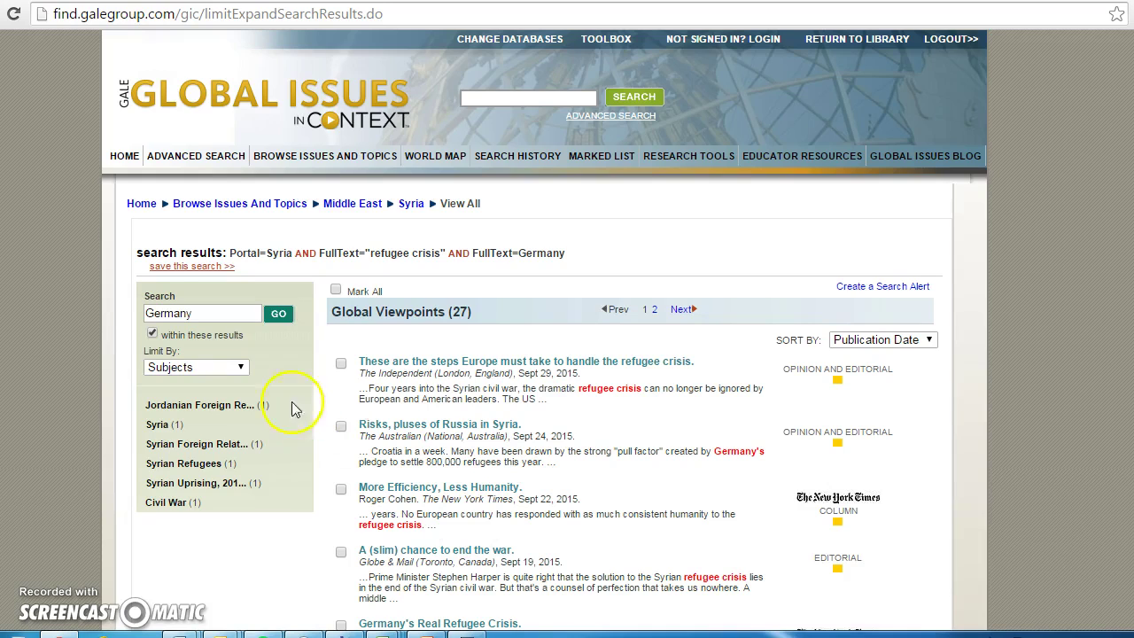
# Return to the home page and open the Globes (Tel Aviv, Israel) article list from World News
pyautogui.click(125, 157)
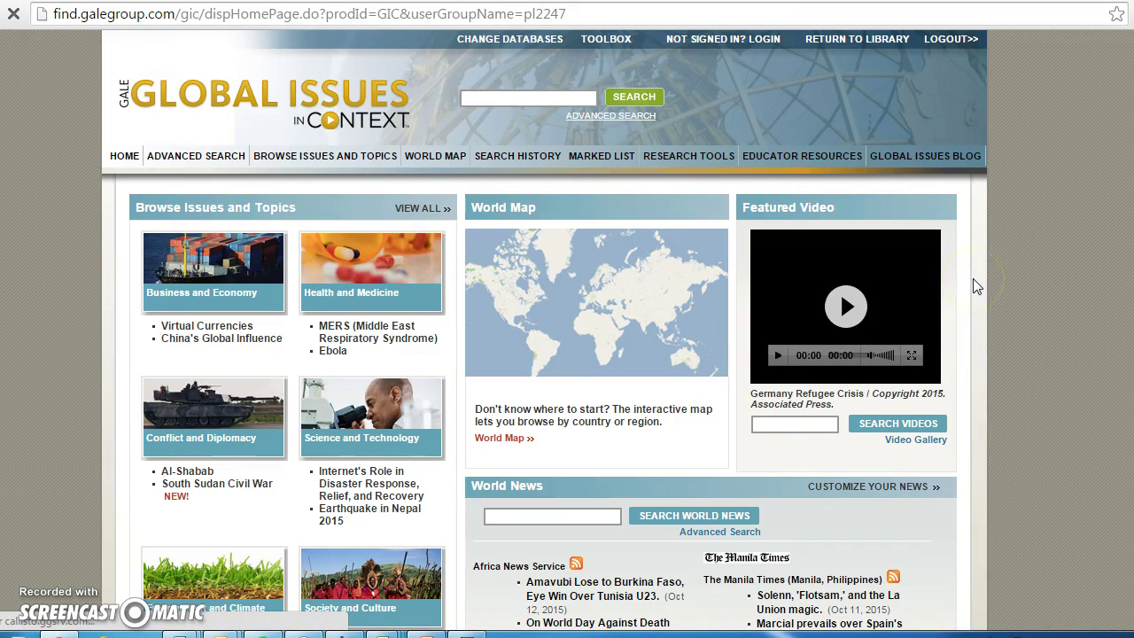
pyautogui.scroll(-3, 1070, 266)
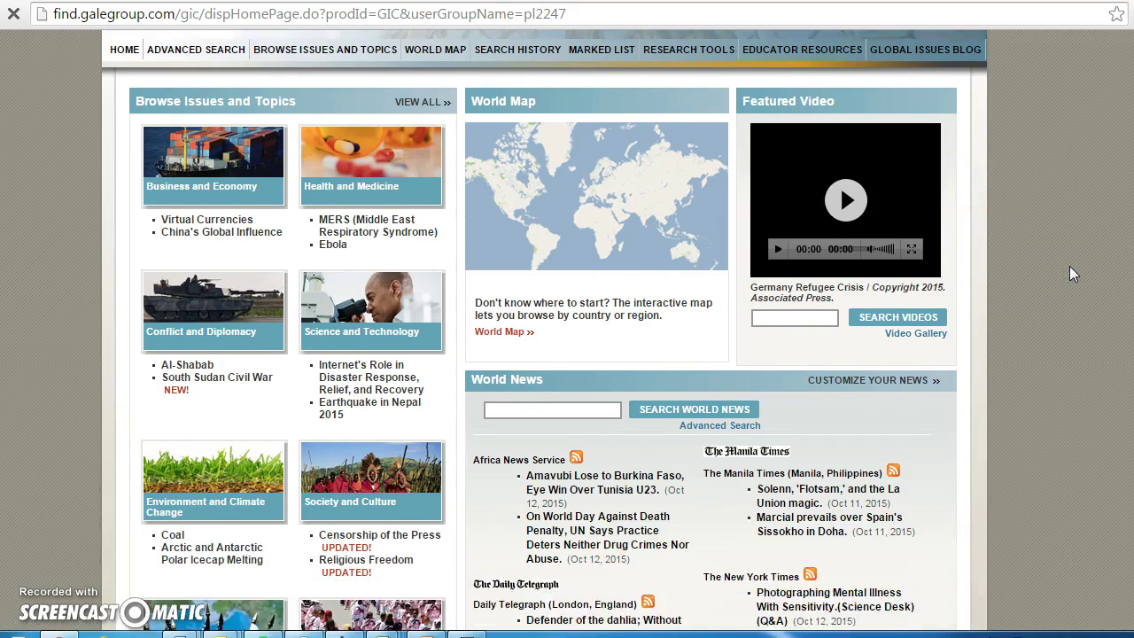
pyautogui.scroll(-1, 1069, 274)
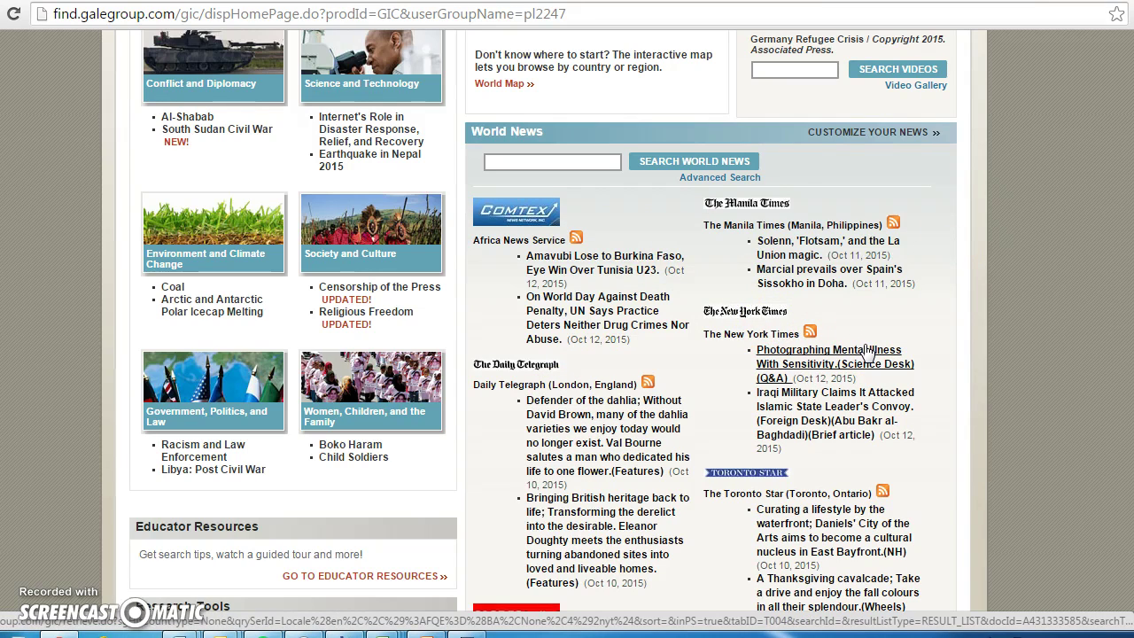
pyautogui.scroll(-3, 1038, 309)
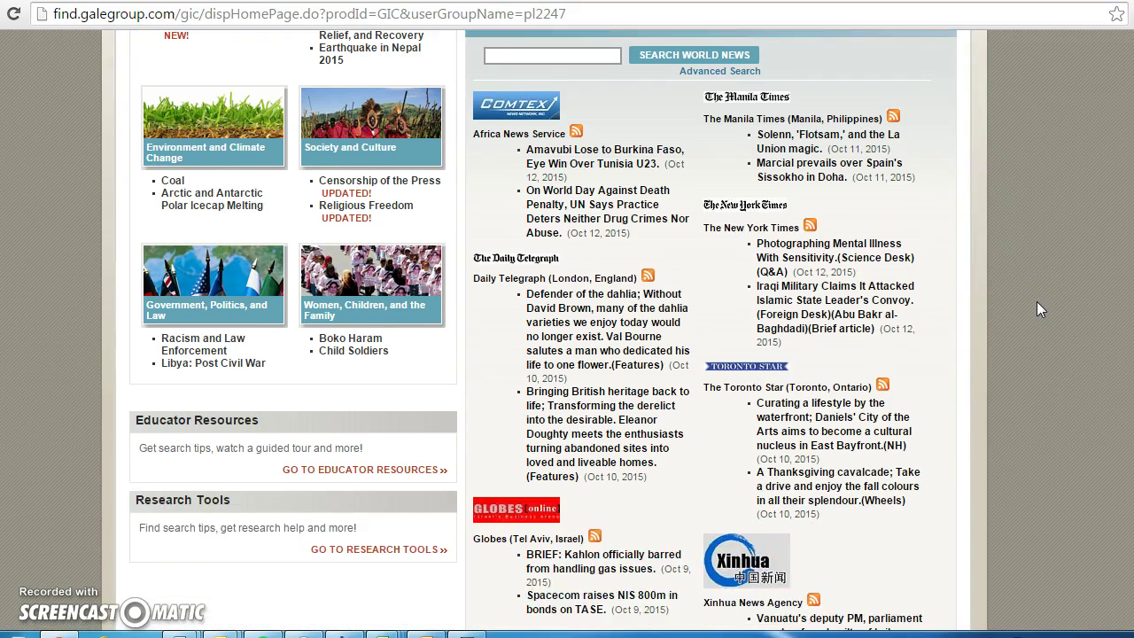
pyautogui.scroll(-3, 1041, 309)
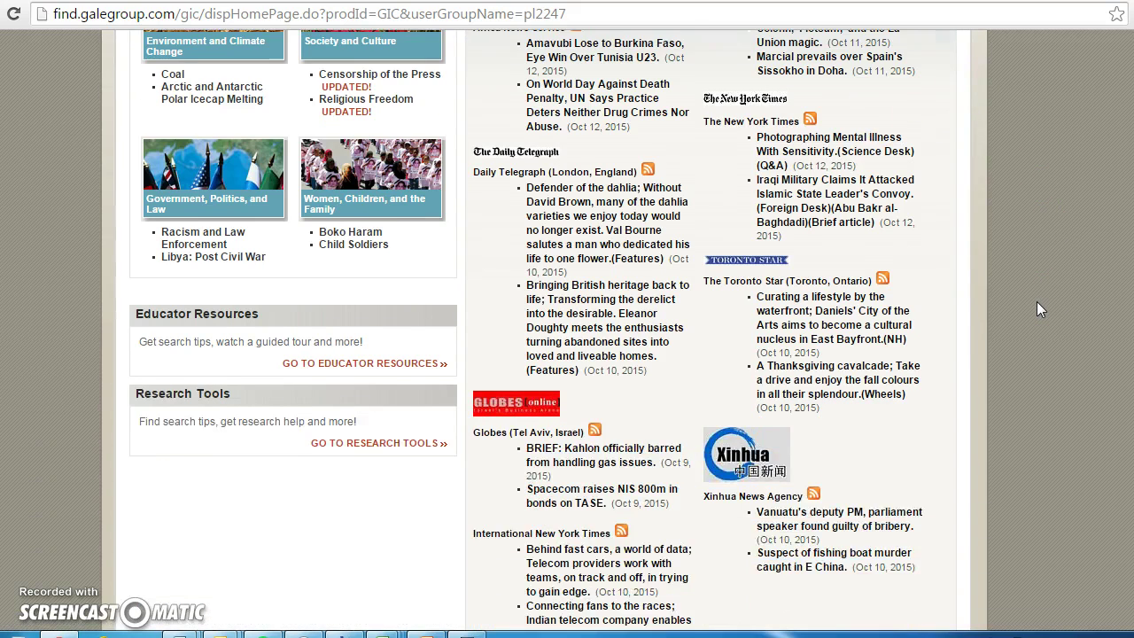
pyautogui.scroll(-2, 1041, 309)
pyautogui.scroll(1, 1041, 309)
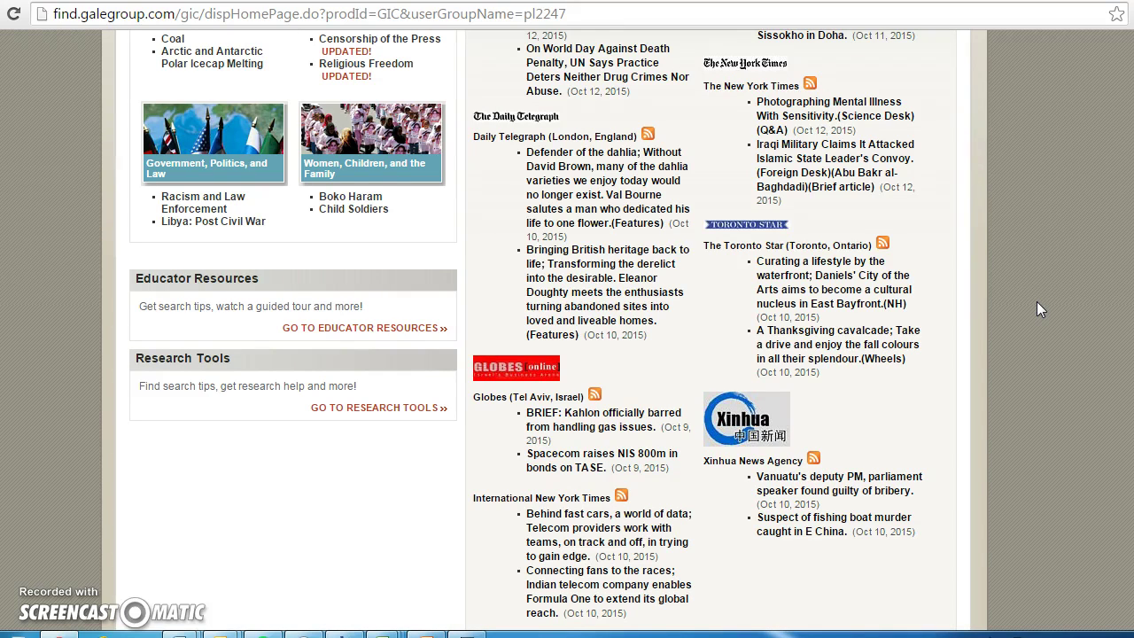
pyautogui.click(544, 399)
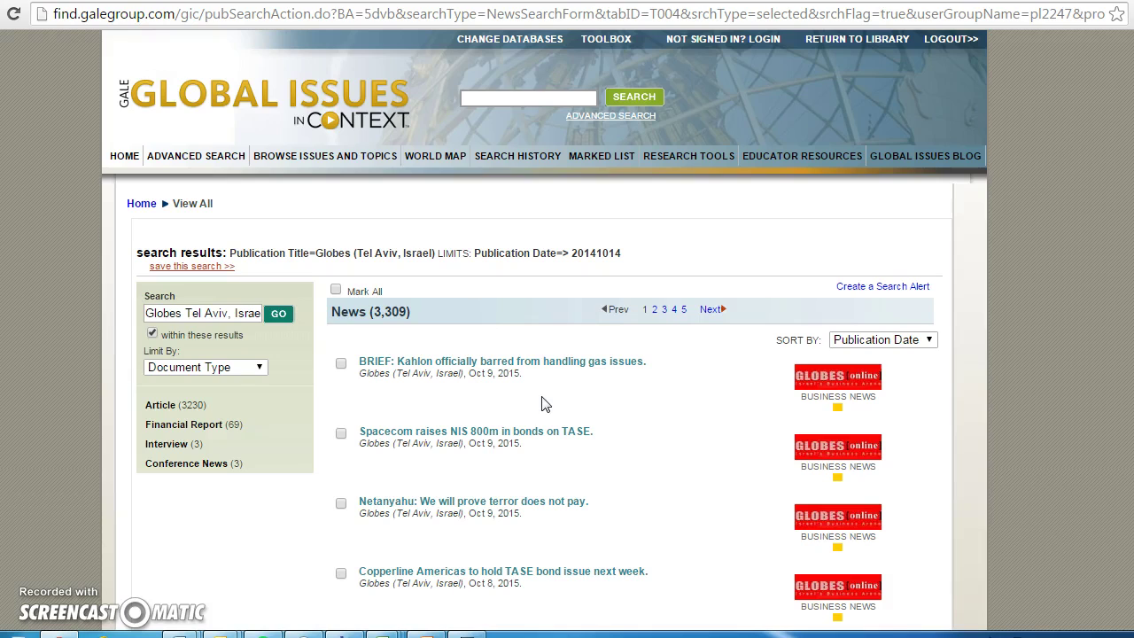
# Try to search within the Globes news results for the phrase 'Temple Mount"
pyautogui.click(153, 315)
pyautogui.moveTo(152, 315); pyautogui.dragTo(271, 321)
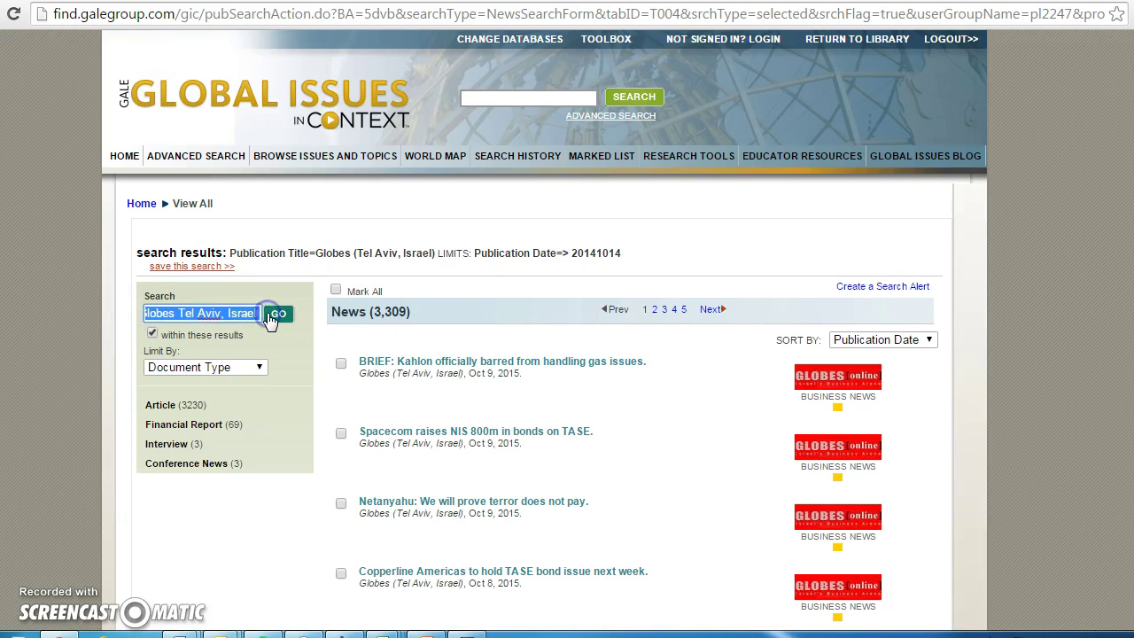
pyautogui.press('BackSpace')
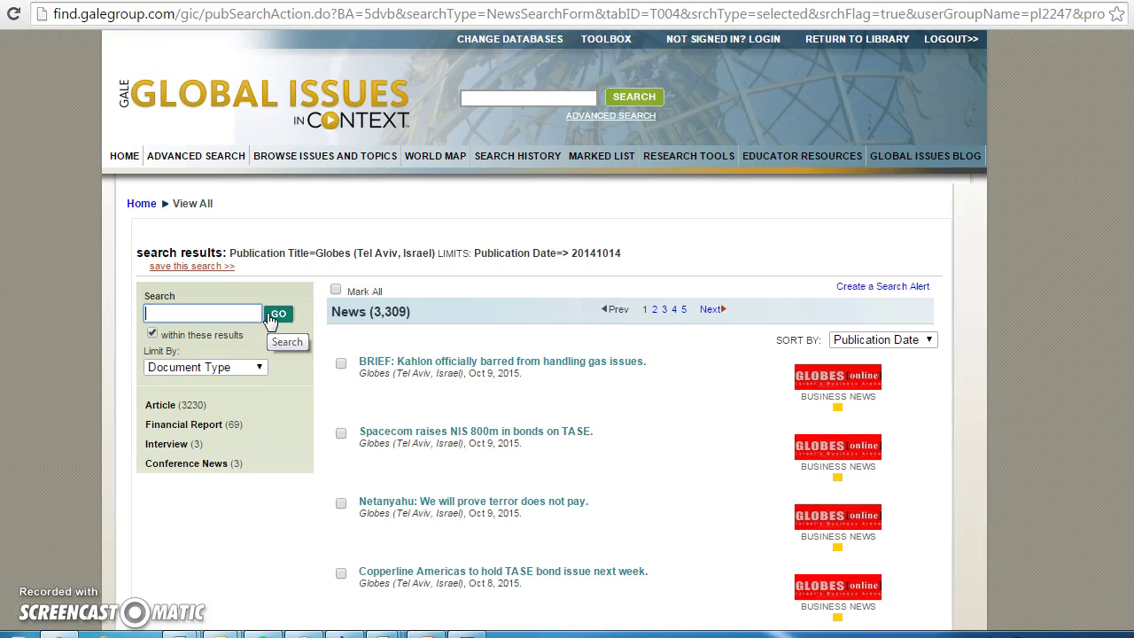
pyautogui.click(96, 516)
pyautogui.click(211, 312)
pyautogui.write('Temple Mount"')
pyautogui.click(198, 312)
pyautogui.click(147, 312)
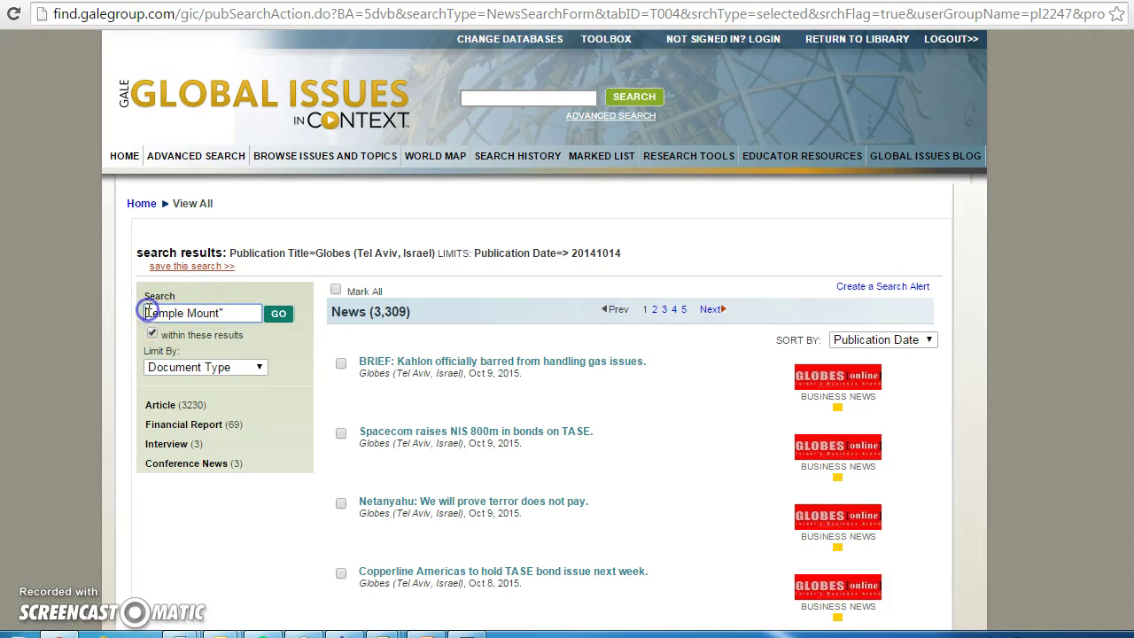
pyautogui.write('"')
pyautogui.click(280, 315)
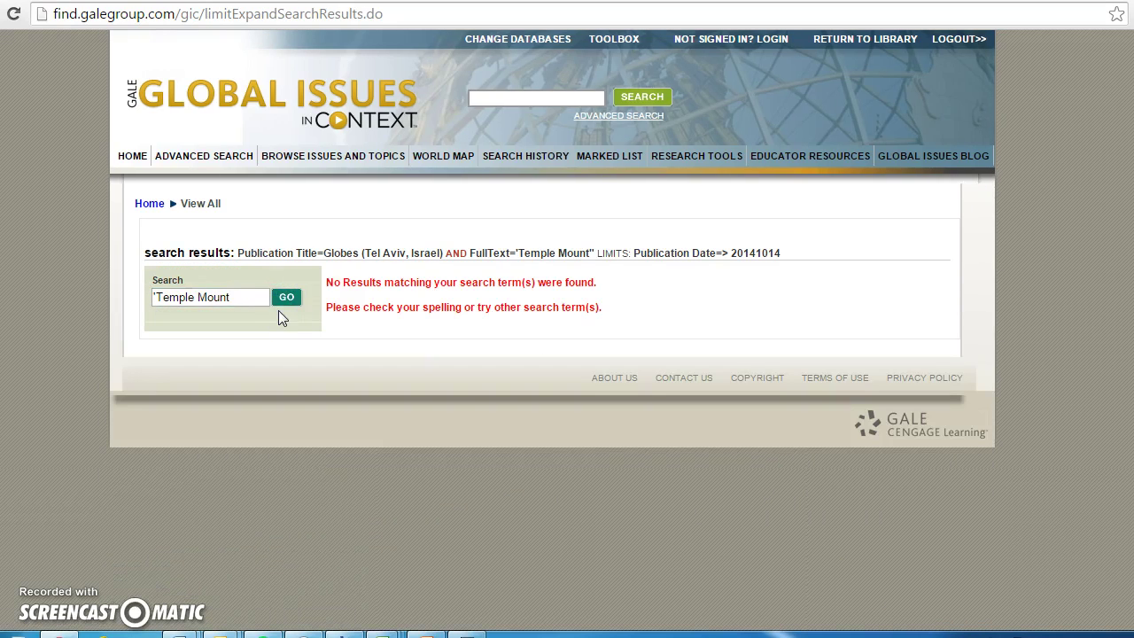
# Clear the Temple Mount search term and go back to the full Globes article list
pyautogui.moveTo(254, 297); pyautogui.dragTo(130, 295)
pyautogui.press('BackSpace')
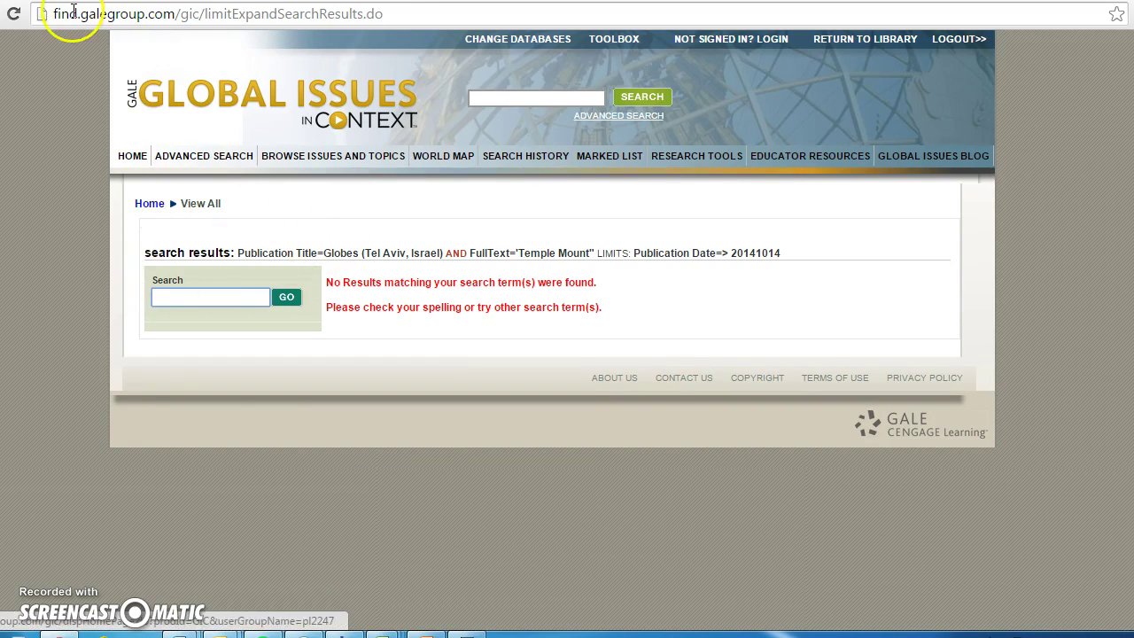
pyautogui.hotkey('alt', 'Left')
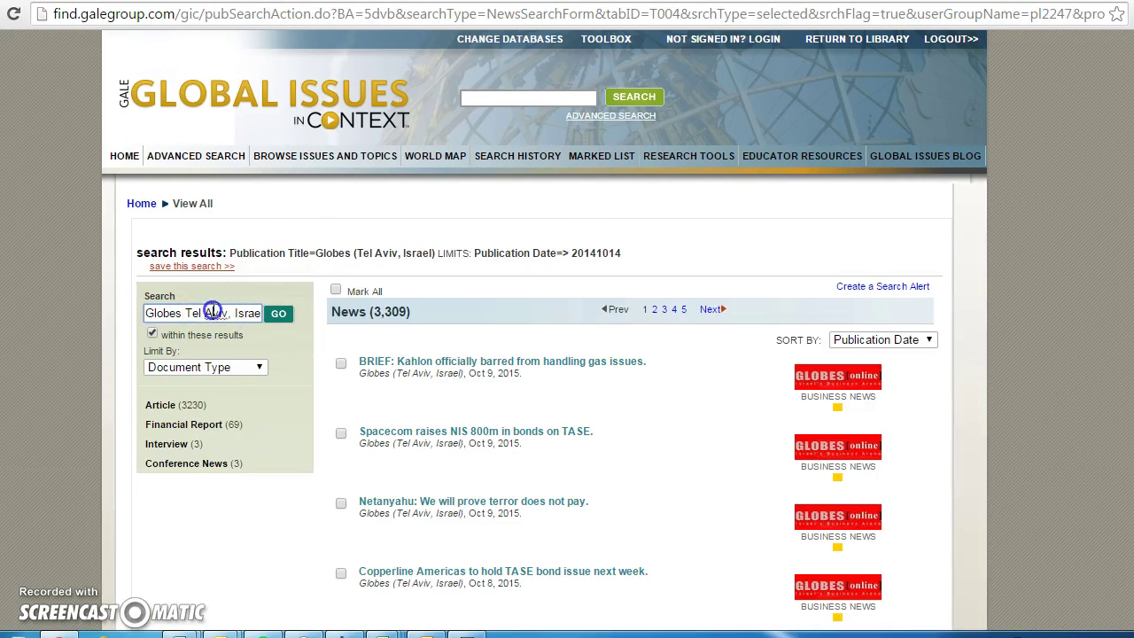
# Replace the publication name with "Temple Mount" in double quotation marks and search within the Globes results
pyautogui.click(149, 312)
pyautogui.moveTo(148, 312); pyautogui.dragTo(308, 310)
pyautogui.press('BackSpace')
pyautogui.write('"')
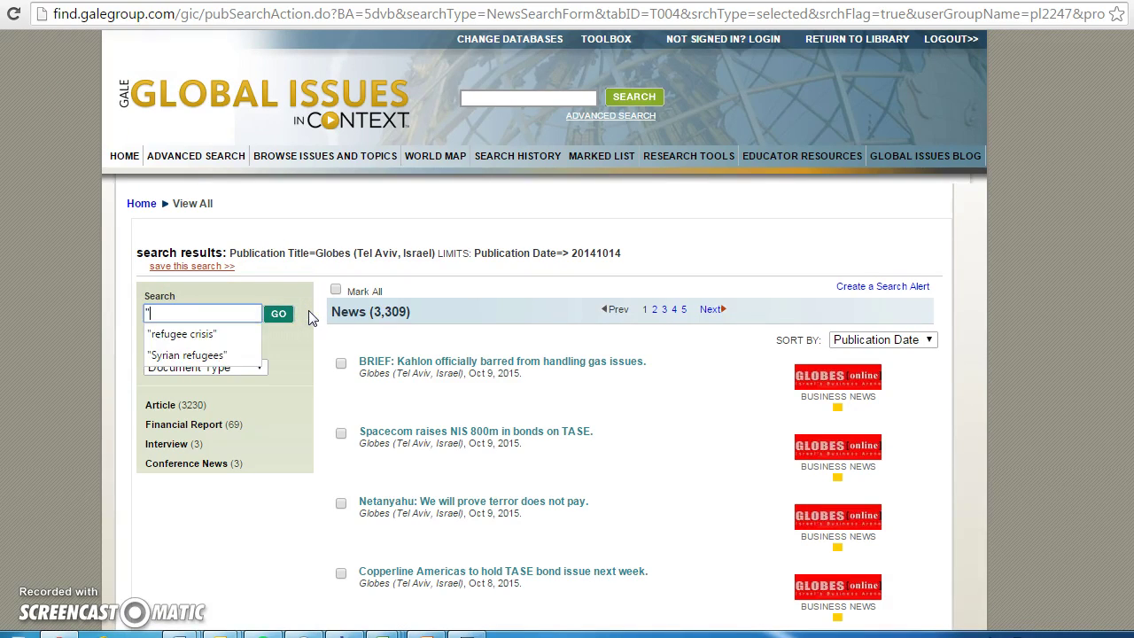
pyautogui.write('Temple Mount"')
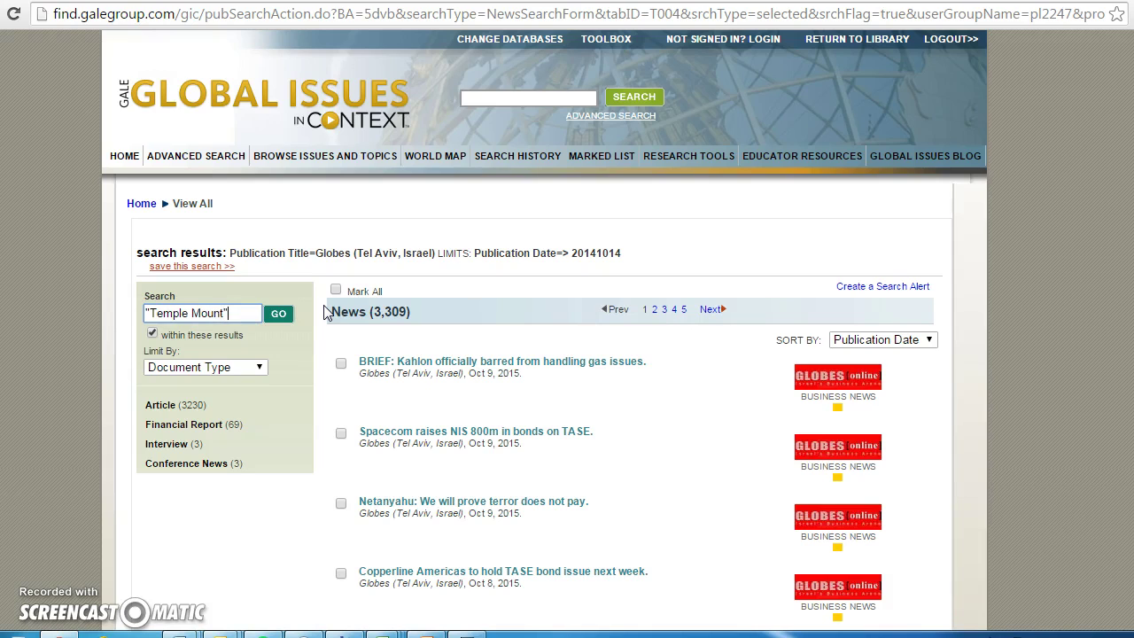
pyautogui.click(278, 316)
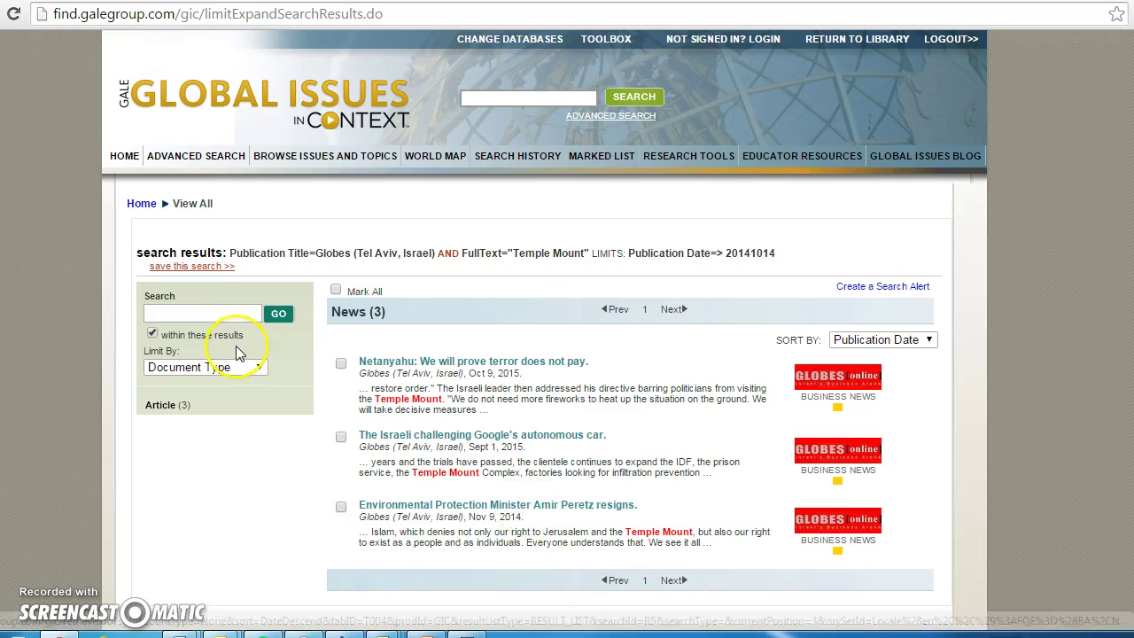
pyautogui.click(206, 312)
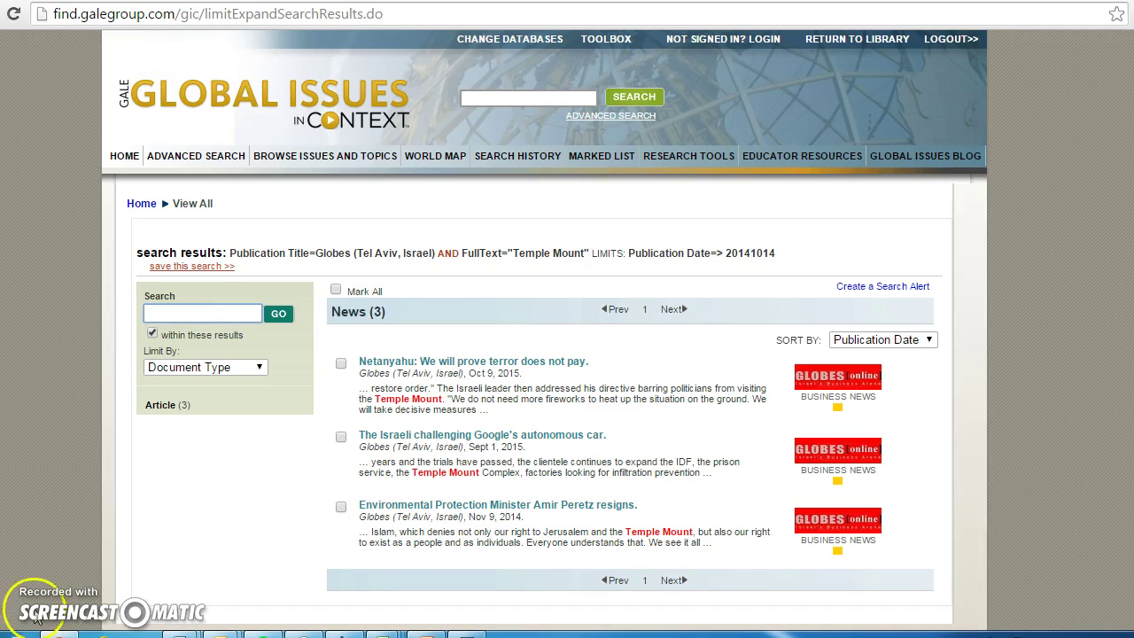
# Open the Middle East countries and topics list by browsing issues and topics by region
pyautogui.click(126, 157)
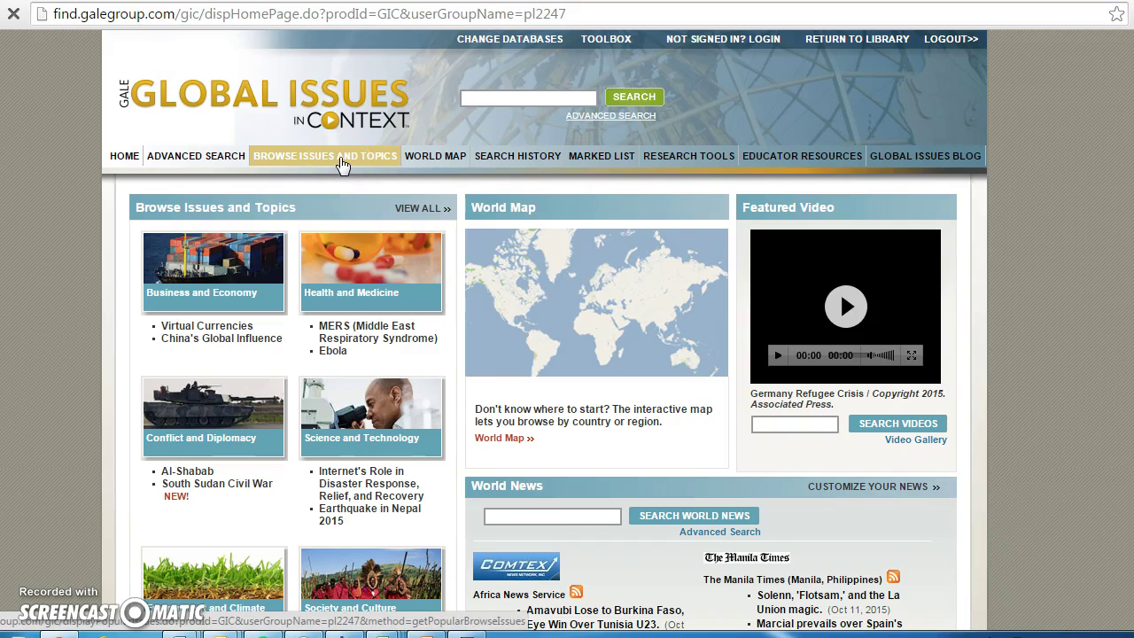
pyautogui.click(342, 158)
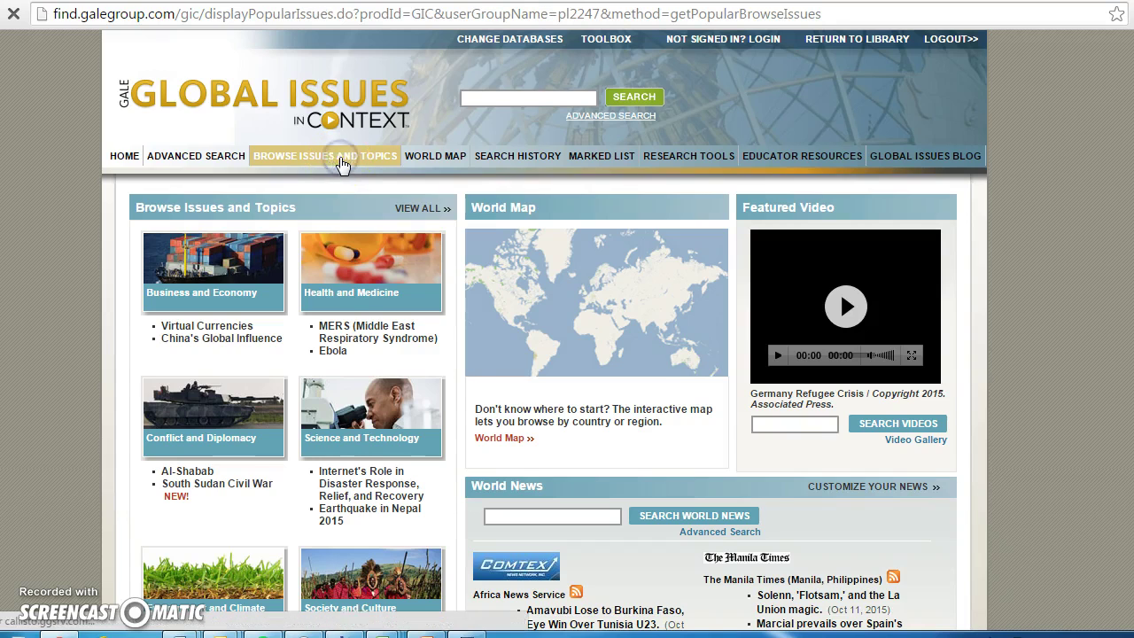
pyautogui.click(501, 98)
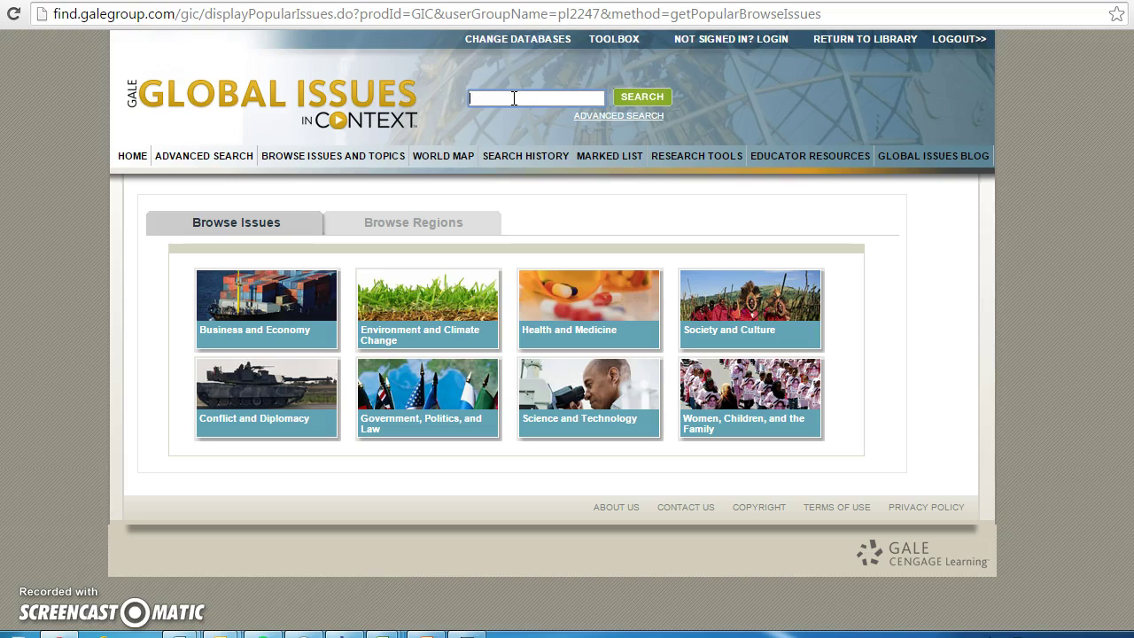
pyautogui.click(438, 230)
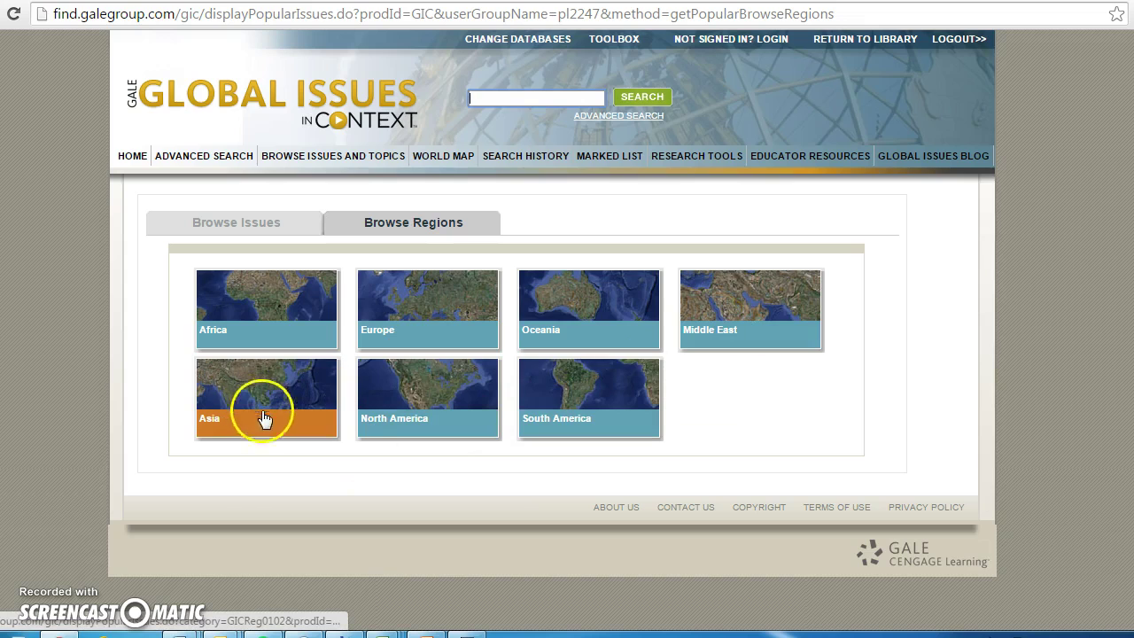
pyautogui.click(739, 332)
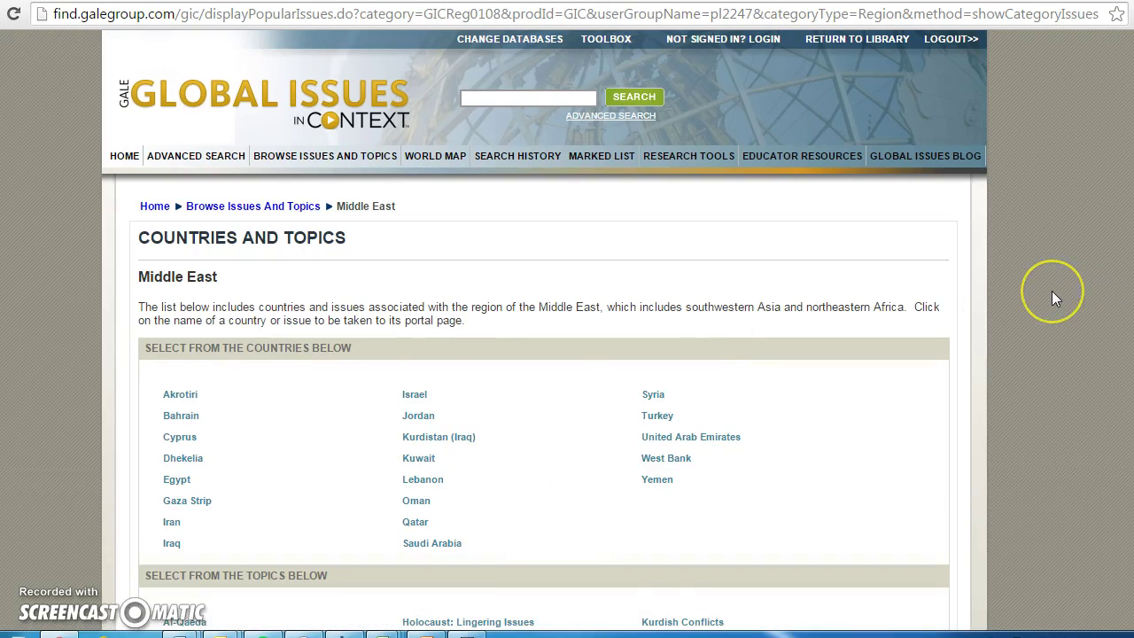
# Look through the Middle East countries and topics and open the Saudi Arabia portal
pyautogui.scroll(-2, 1051, 291)
pyautogui.scroll(-3, 1052, 291)
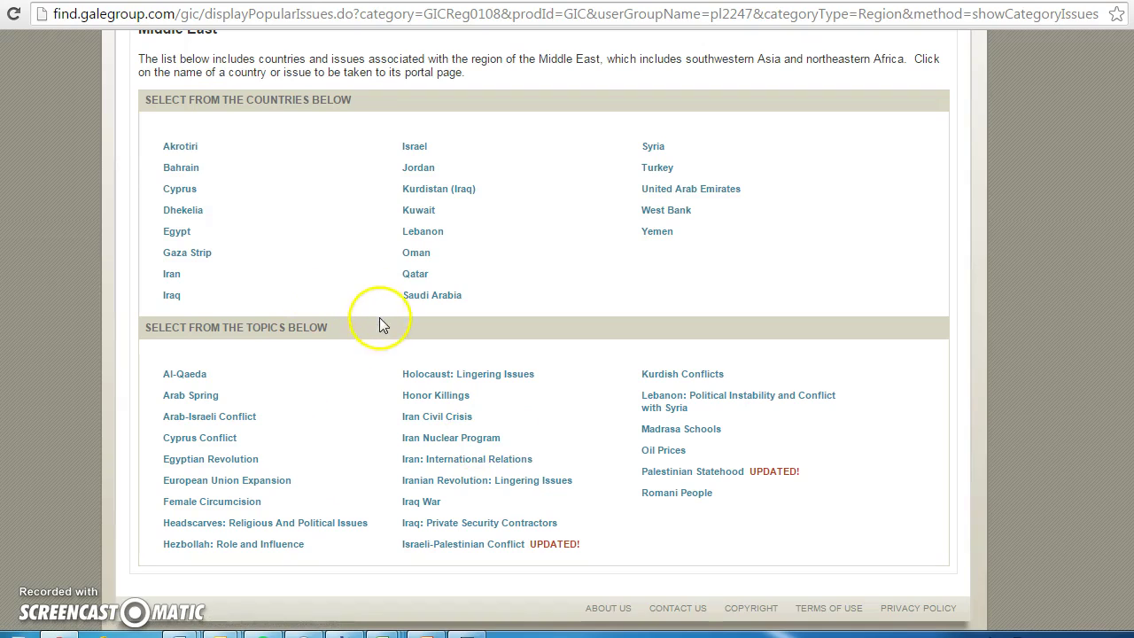
pyautogui.click(440, 298)
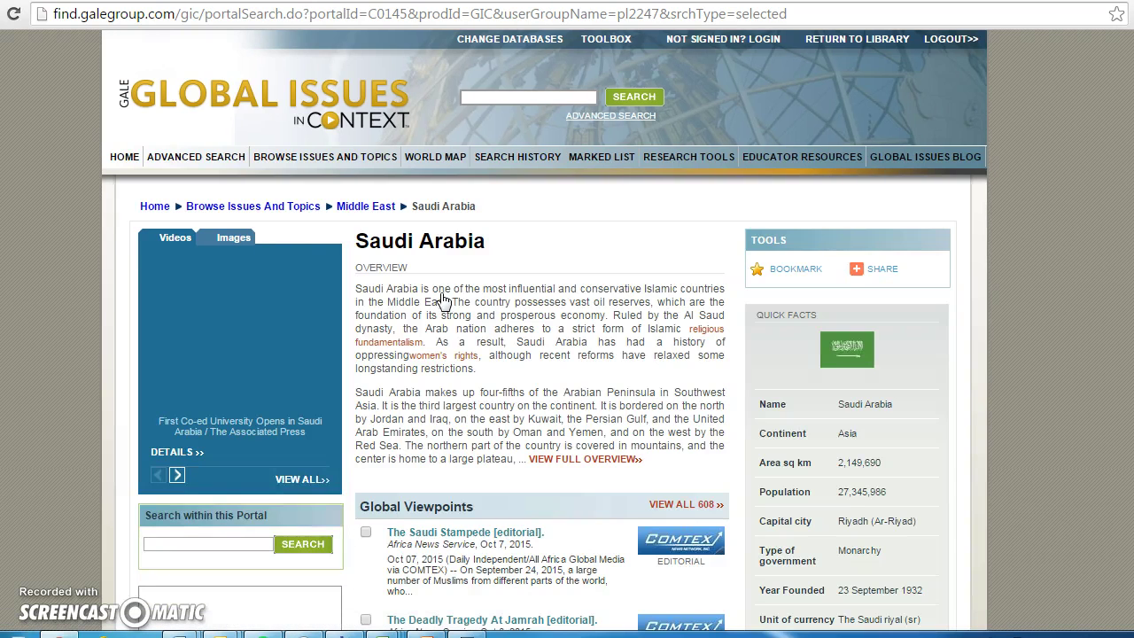
# Open the complete Global Viewpoints list for Saudi Arabia and set its results to be limited by Document Type
pyautogui.click(470, 487)
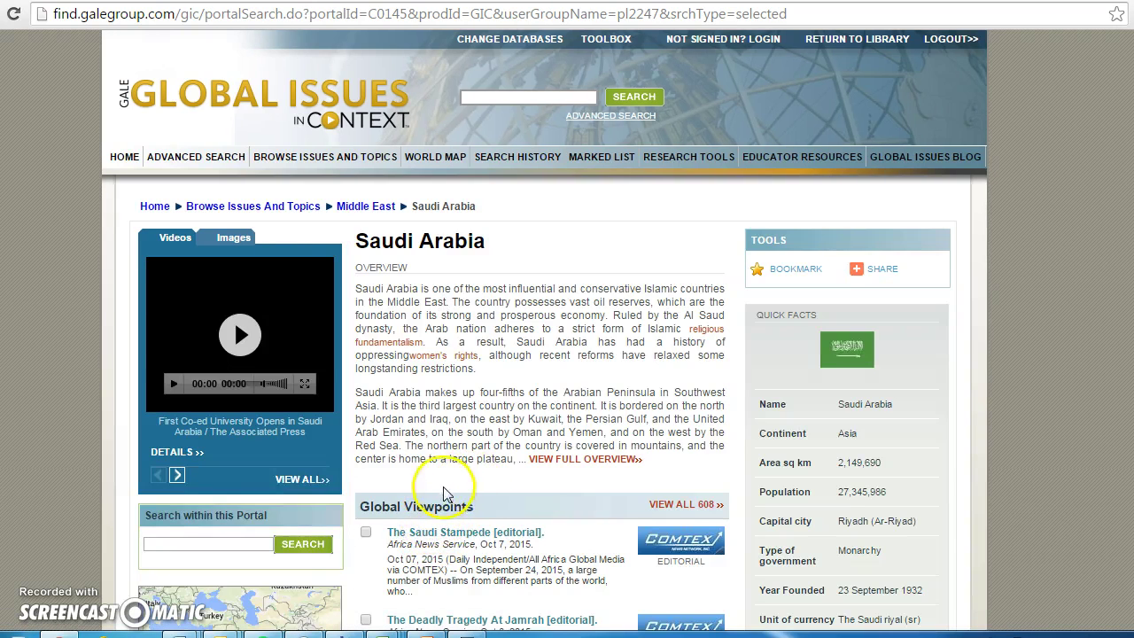
pyautogui.click(685, 504)
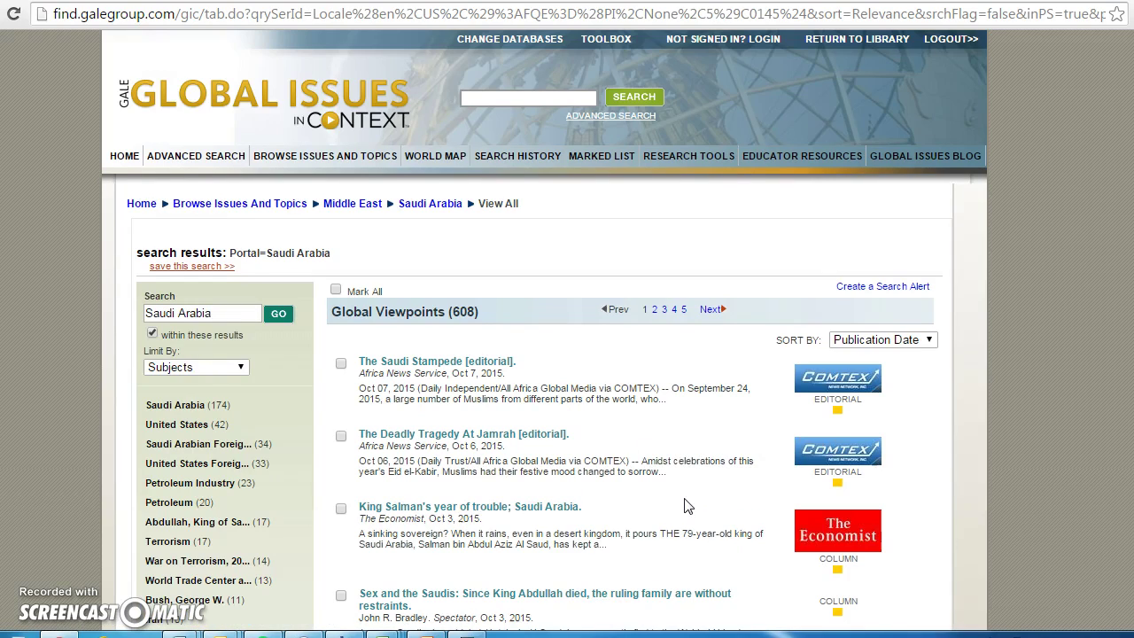
pyautogui.moveTo(259, 313); pyautogui.dragTo(126, 320)
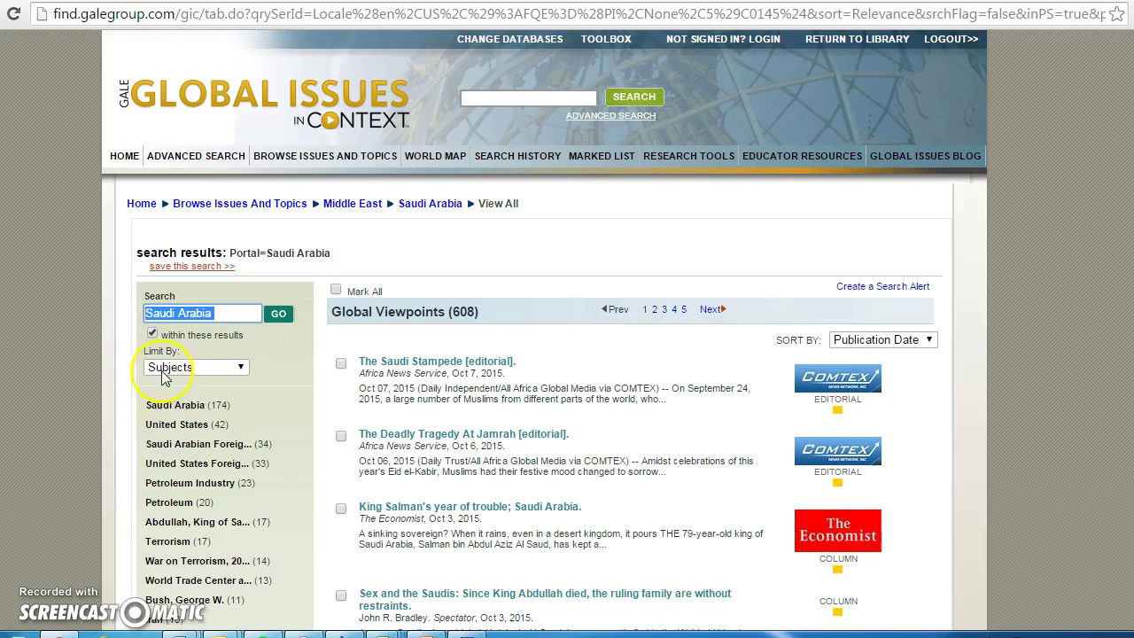
pyautogui.click(192, 430)
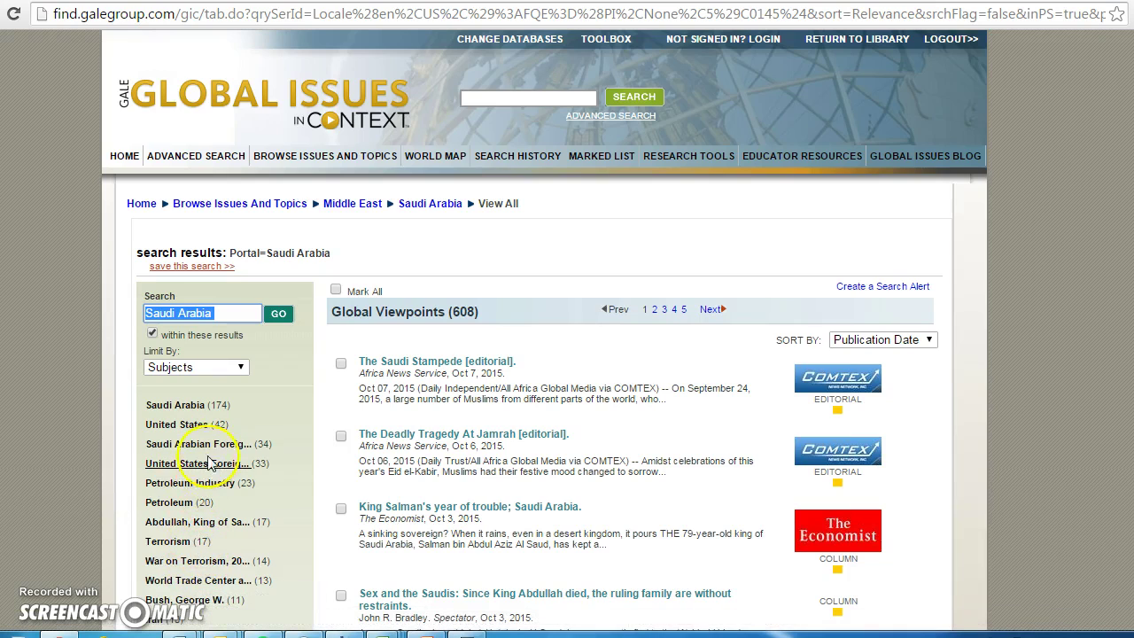
pyautogui.click(239, 370)
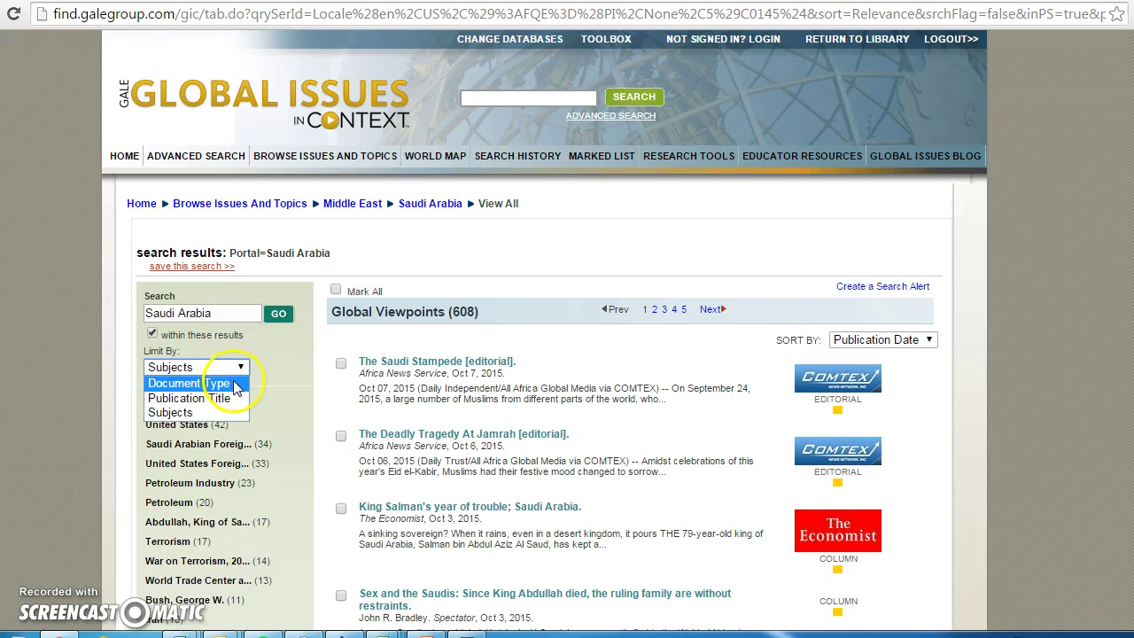
pyautogui.click(234, 383)
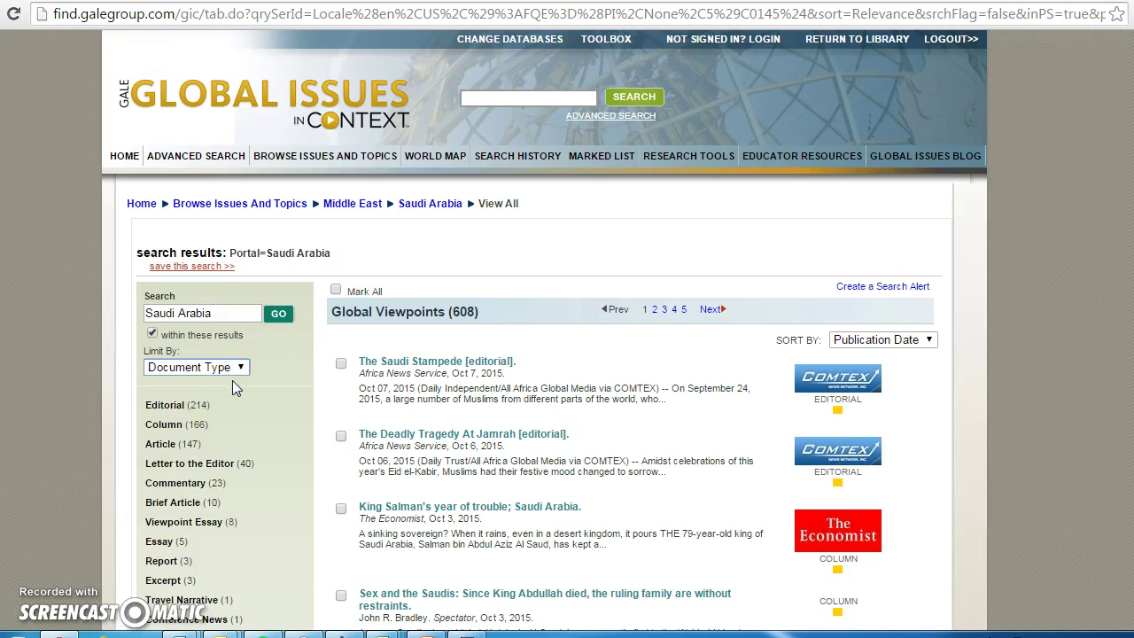